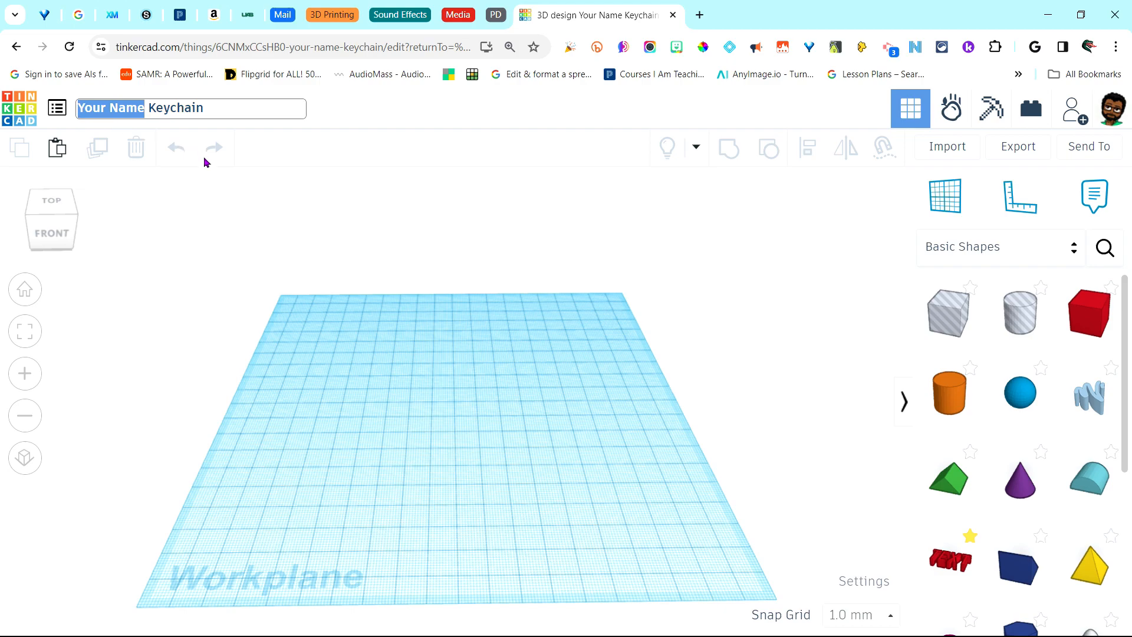
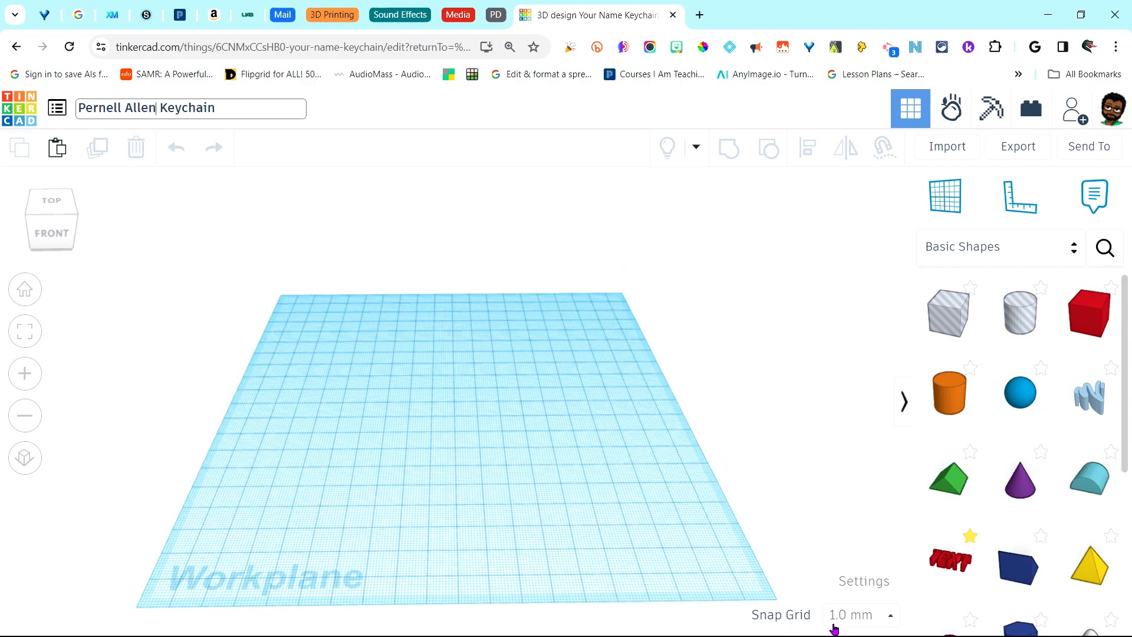
Set the workspace units to Inches and the snap grid to 1/64 in
left_click(868, 590)
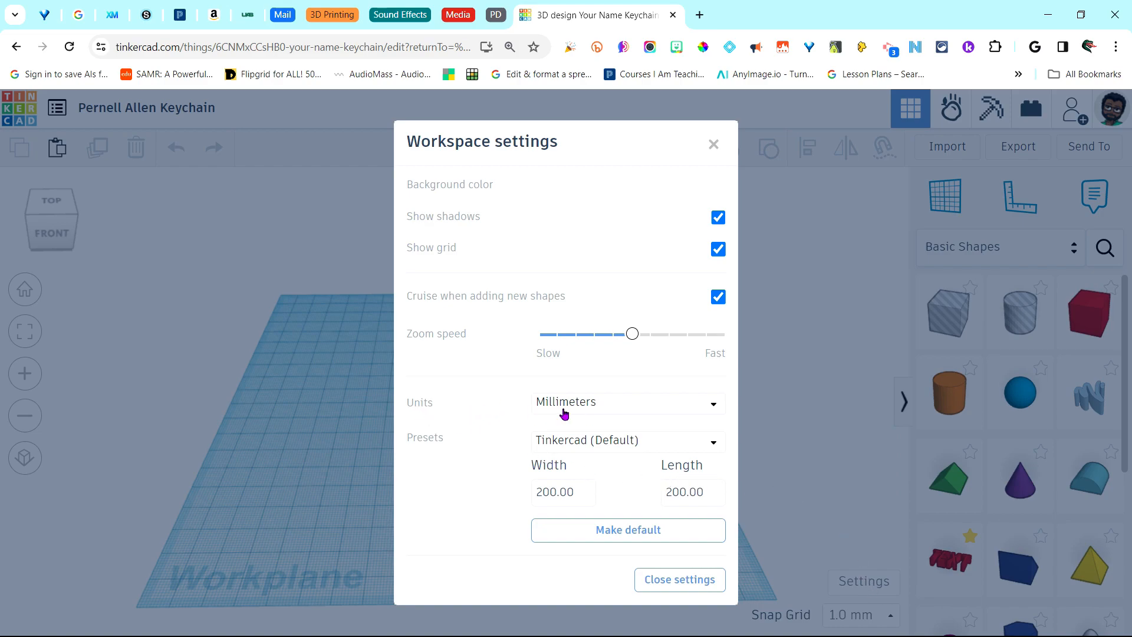
left_click(704, 412)
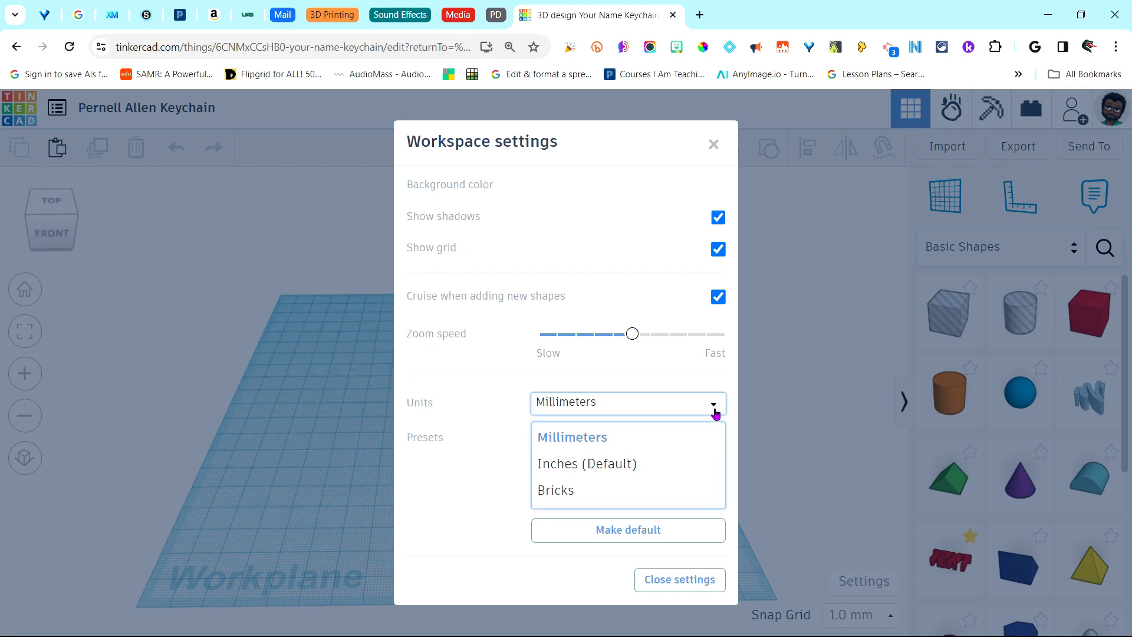
left_click(602, 466)
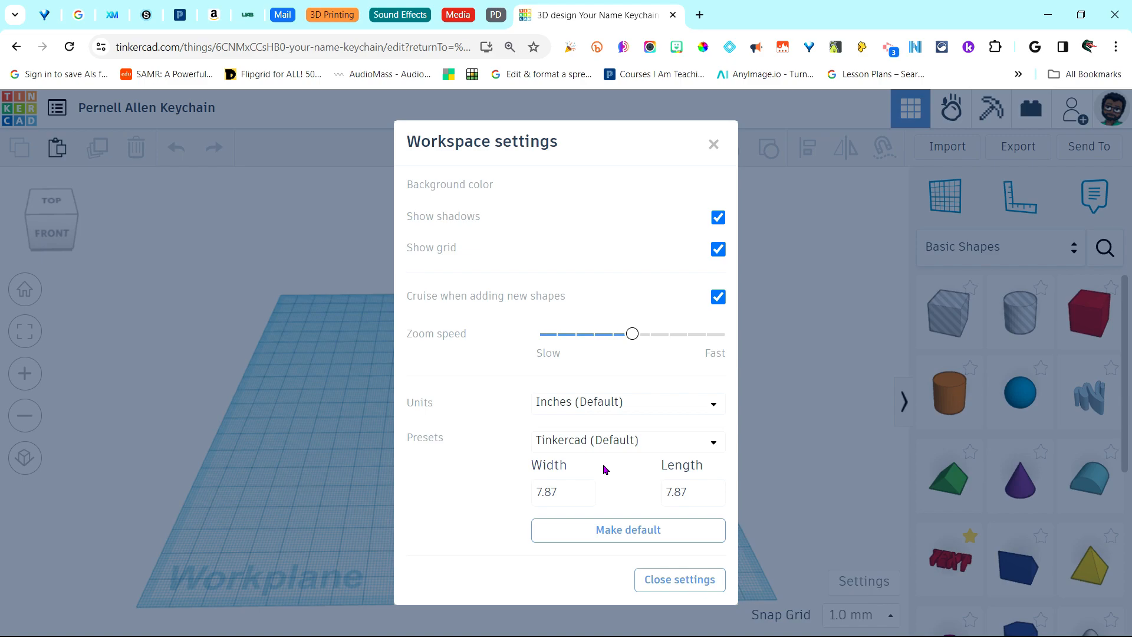
left_click(658, 580)
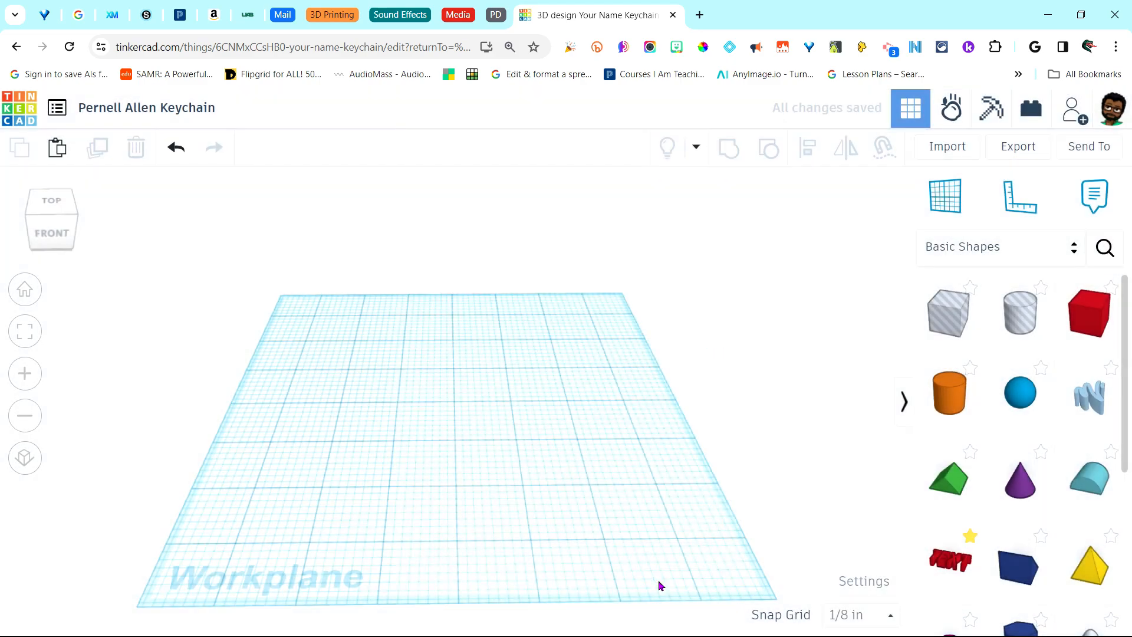
left_click(891, 616)
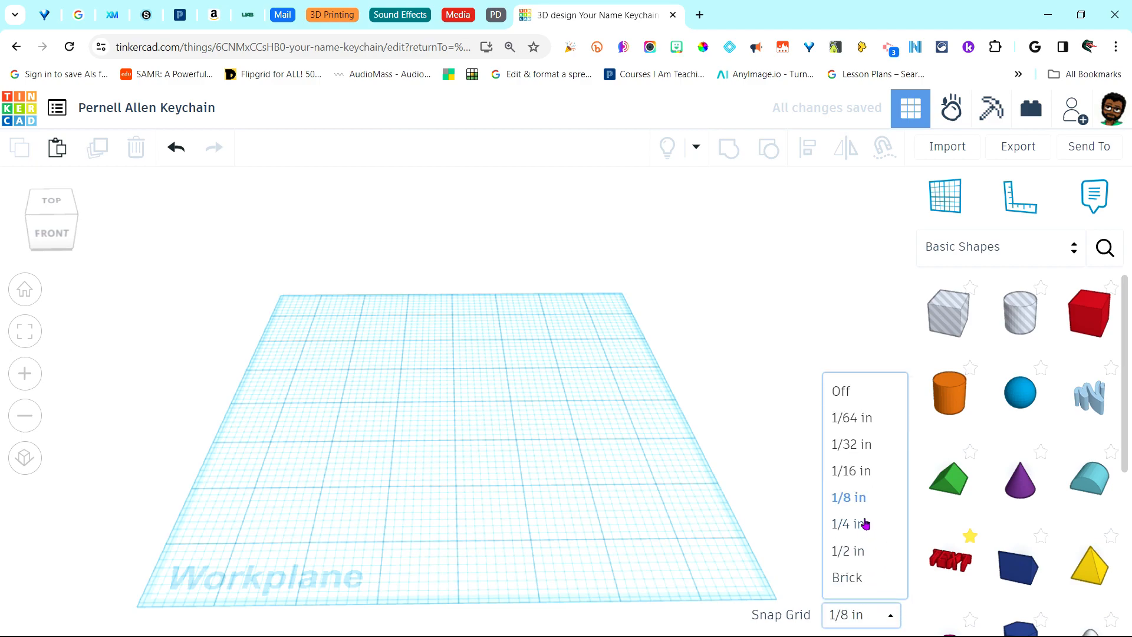
left_click(851, 418)
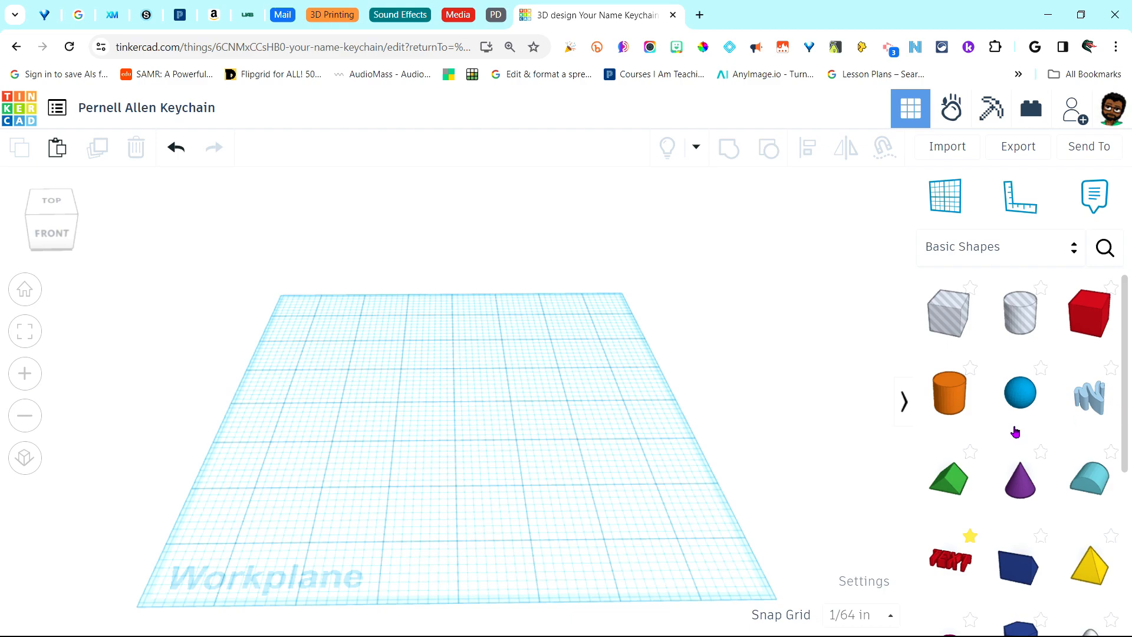
Place a red Box on the workplane and set its length to 3.5 in
left_click_drag(544, 431, 317, 386)
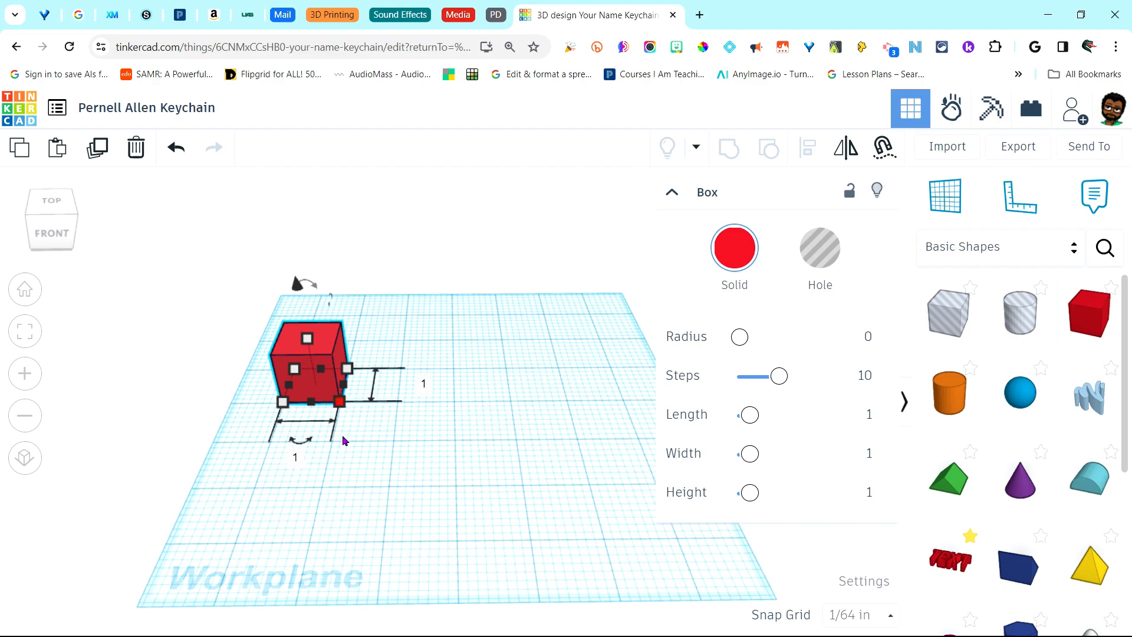
left_click(295, 459)
type("3.5")
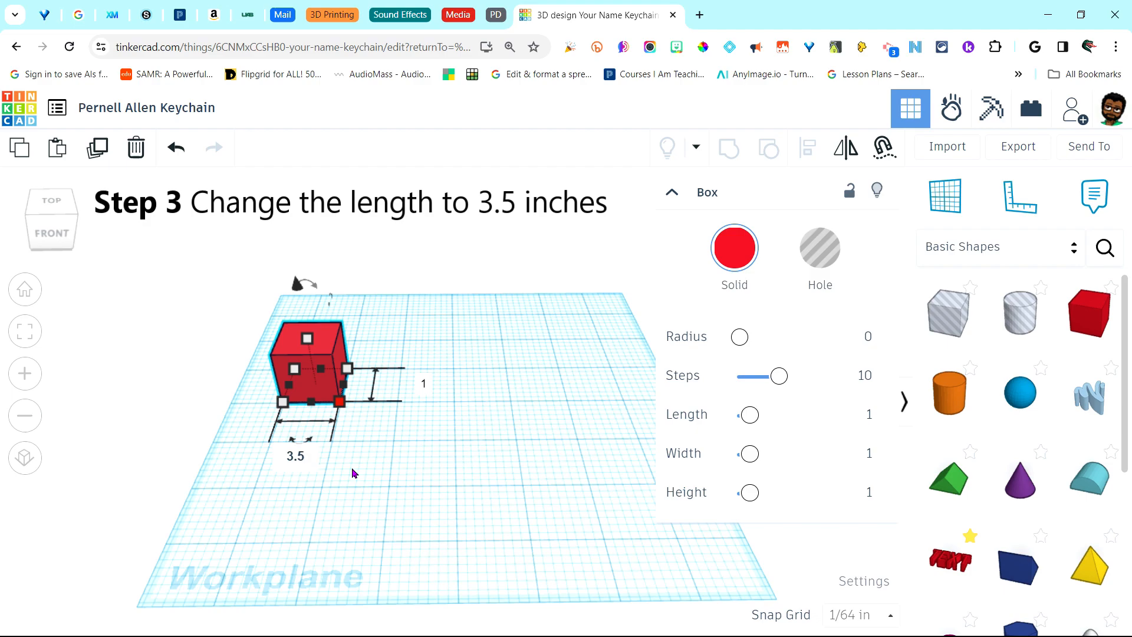
key("Return")
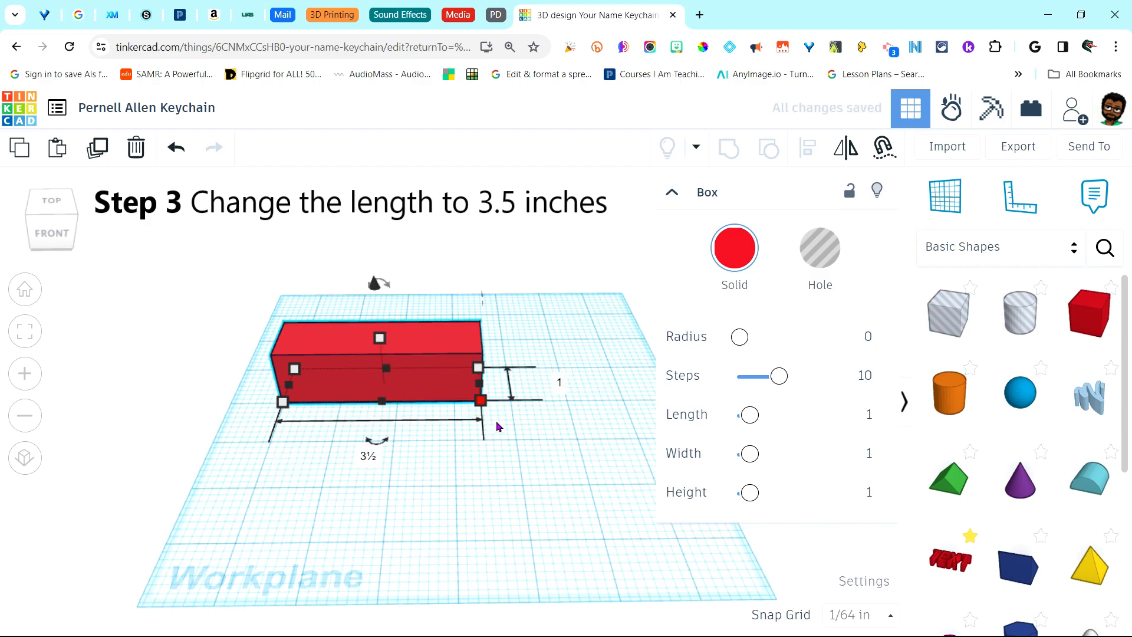
scroll(498, 406, "down", 2)
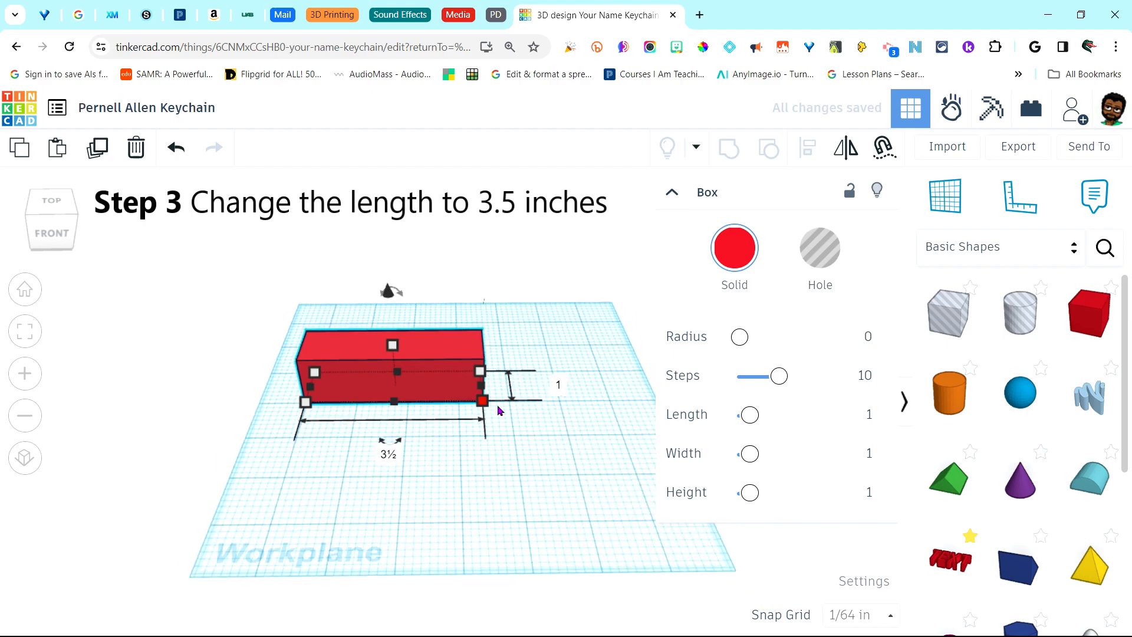
left_click(551, 462)
scroll(522, 447, "up", 2)
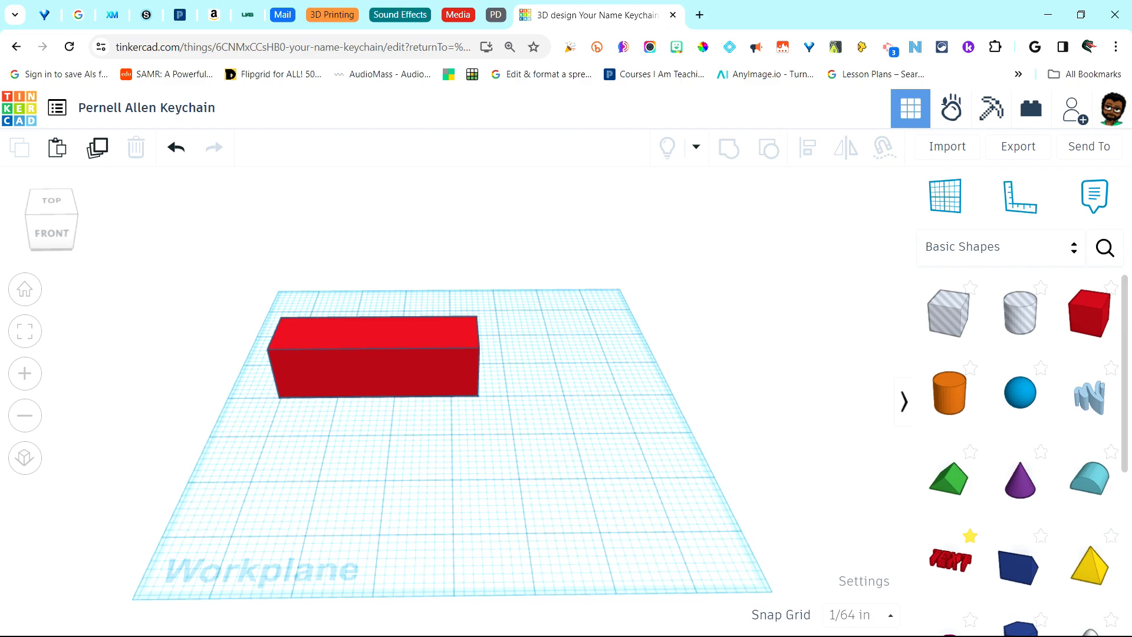
Set the red box's height to 0.08 in
left_click(389, 380)
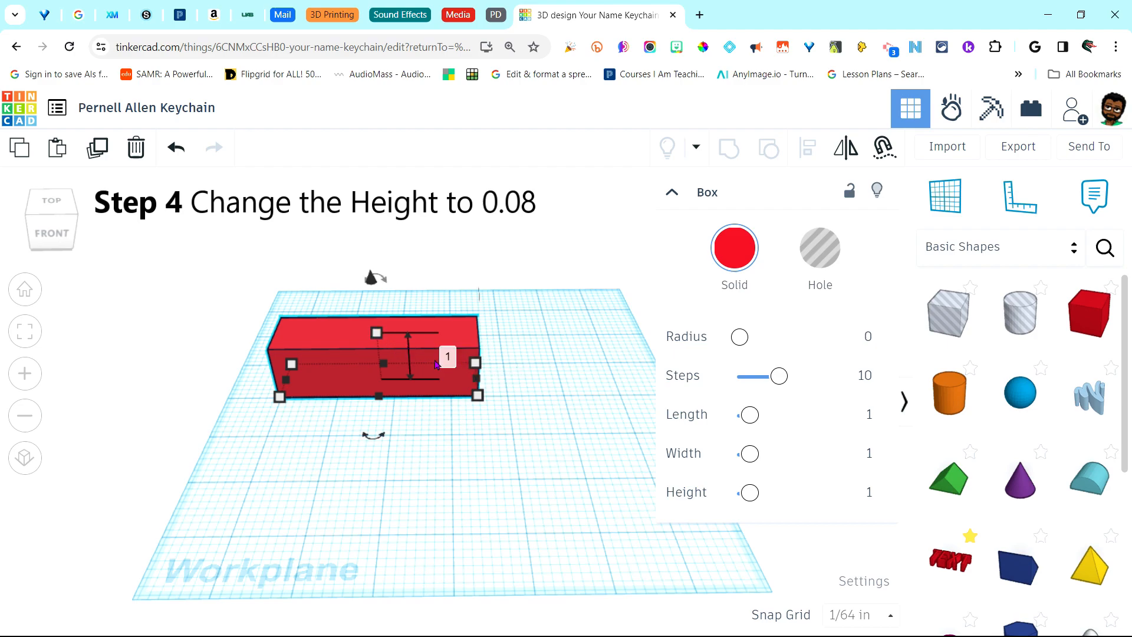
left_click(454, 358)
type("0")
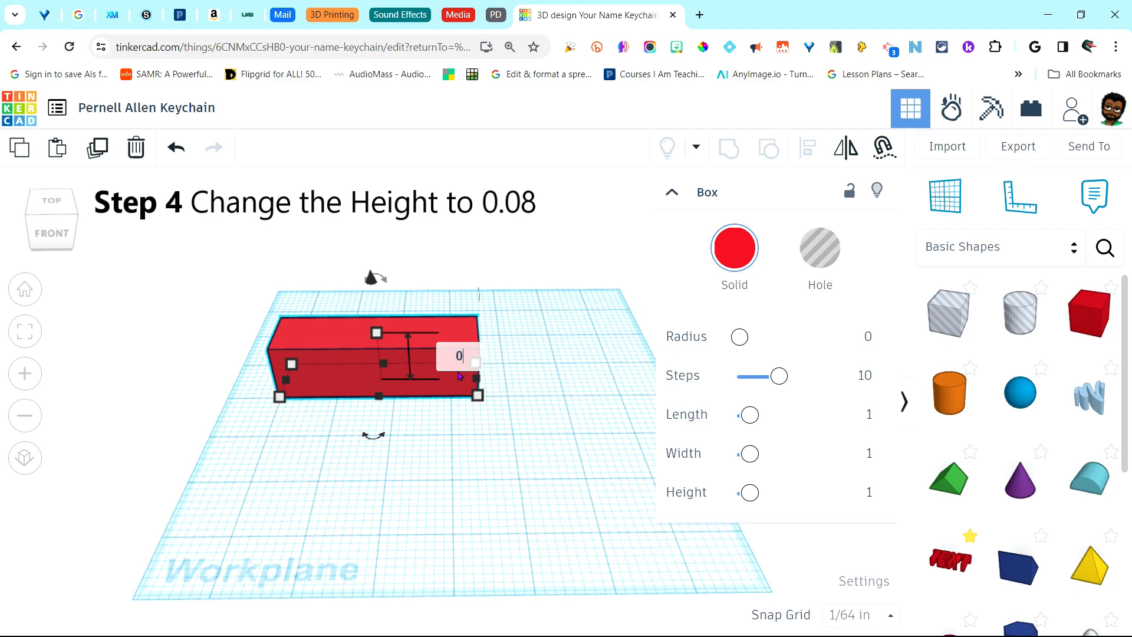
type(".08")
key("Return")
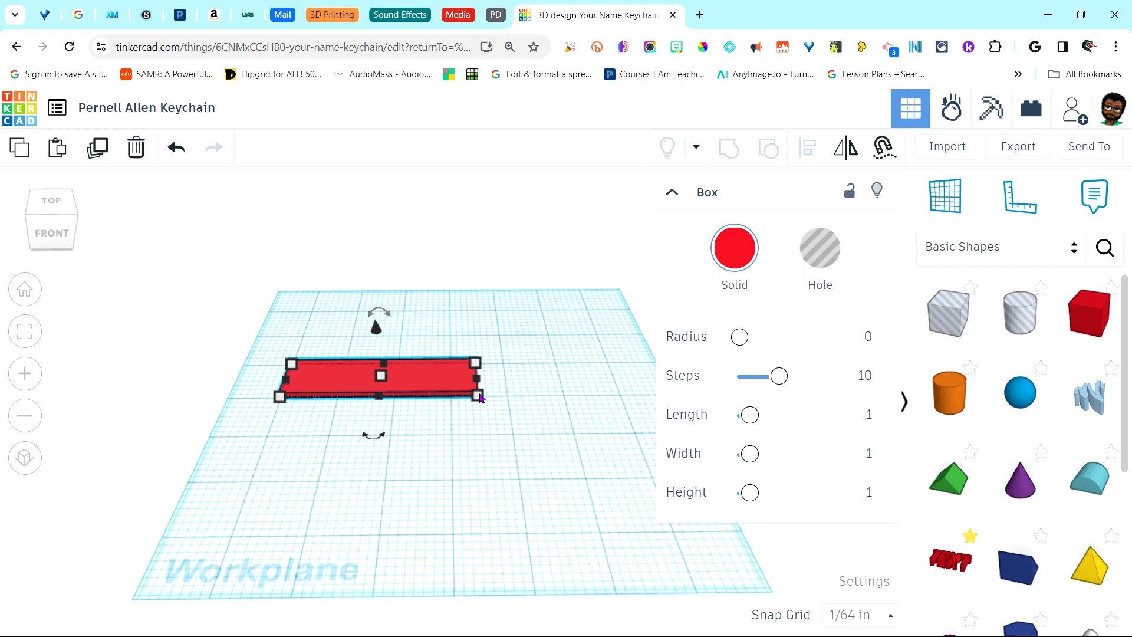
Set the red box's width to 1.125 in
mouse_move(479, 396)
left_click(556, 378)
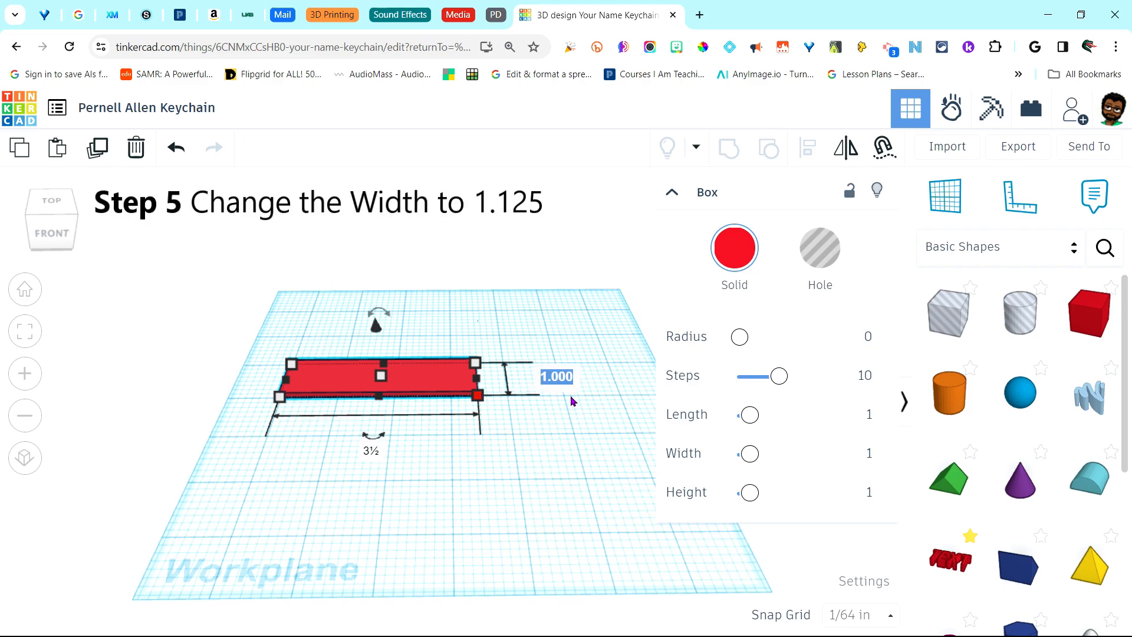
type("1.125")
key("Return")
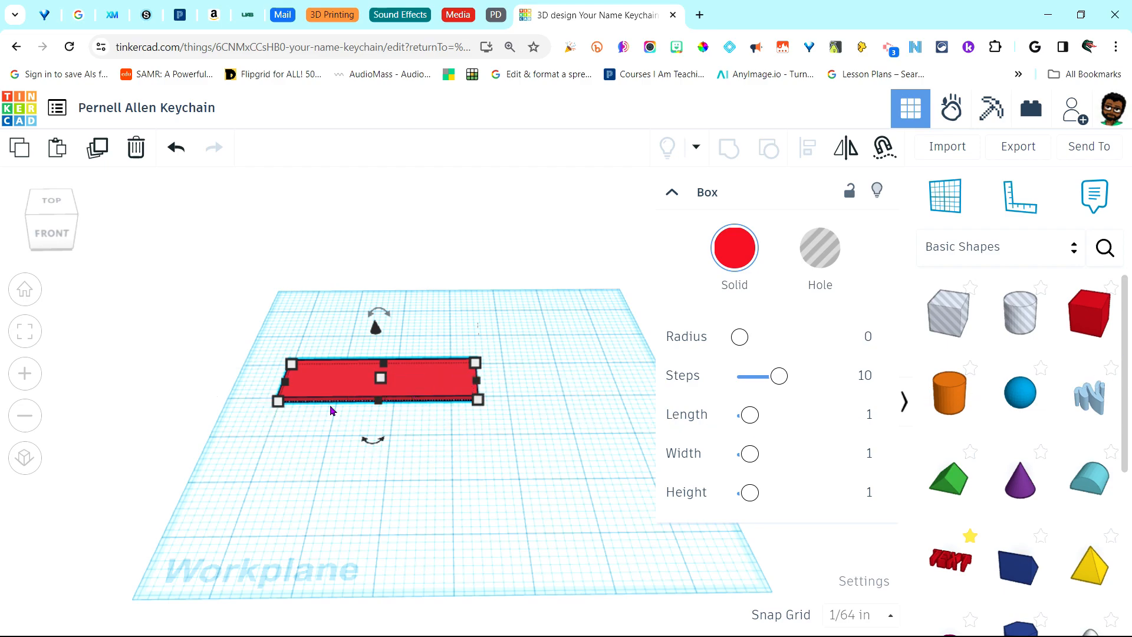
Give the red box a corner Radius of 0.085 in the Box inspector
left_click(471, 431)
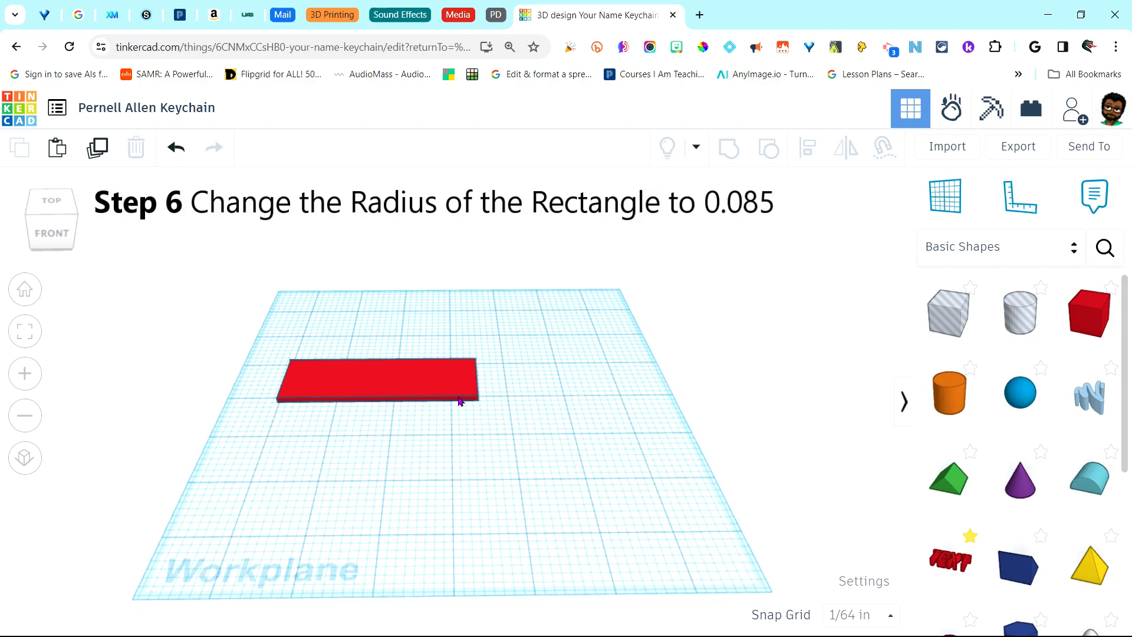
left_click(418, 386)
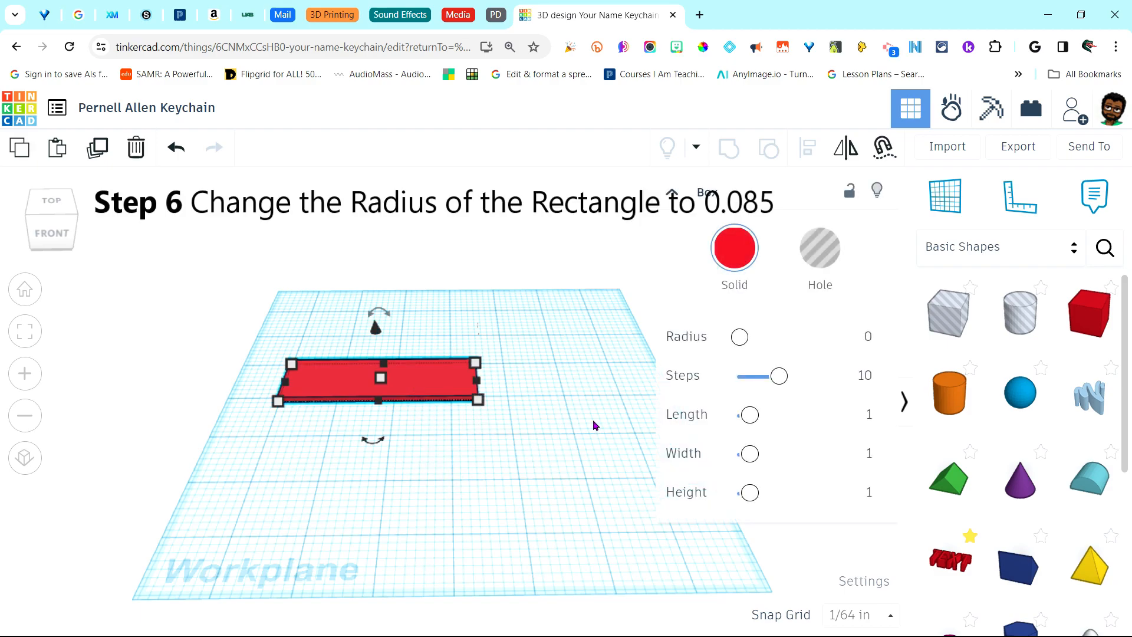
left_click(869, 339)
type("0.085")
key("Return")
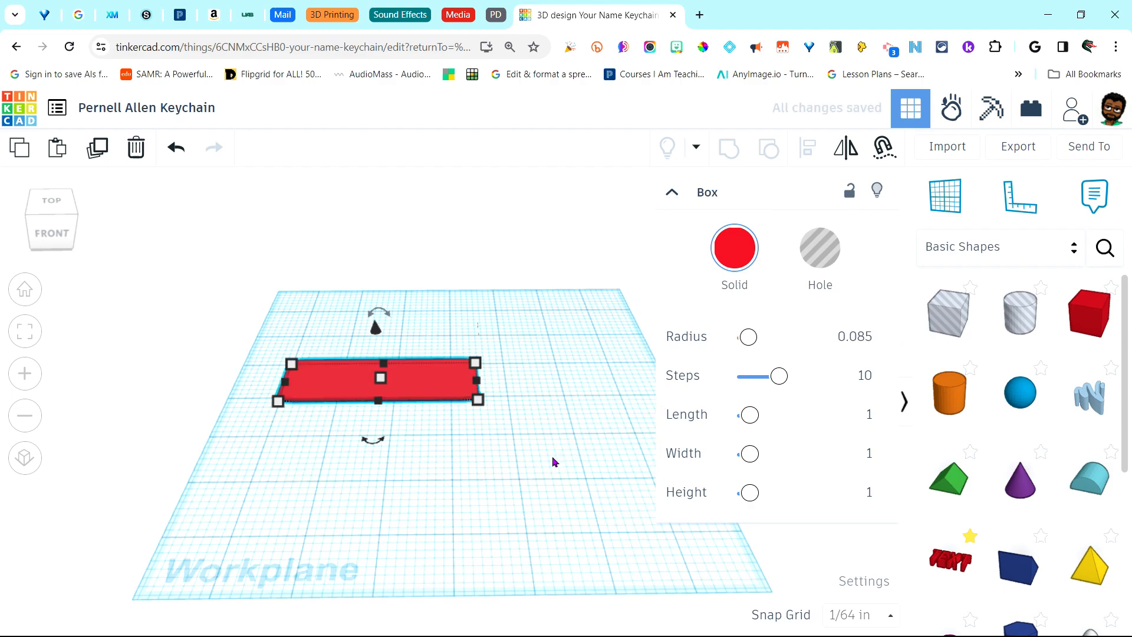
left_click(554, 462)
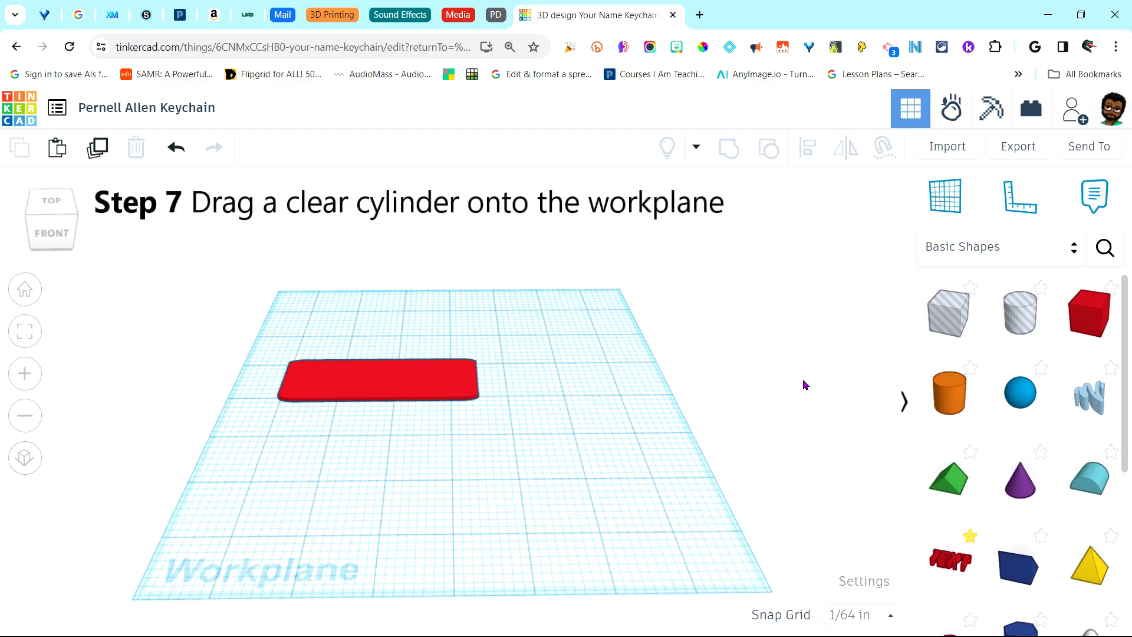
Add a cylinder hole beside the tag and size it 0.195 by 0.195 in
left_click_drag(1019, 327, 324, 338)
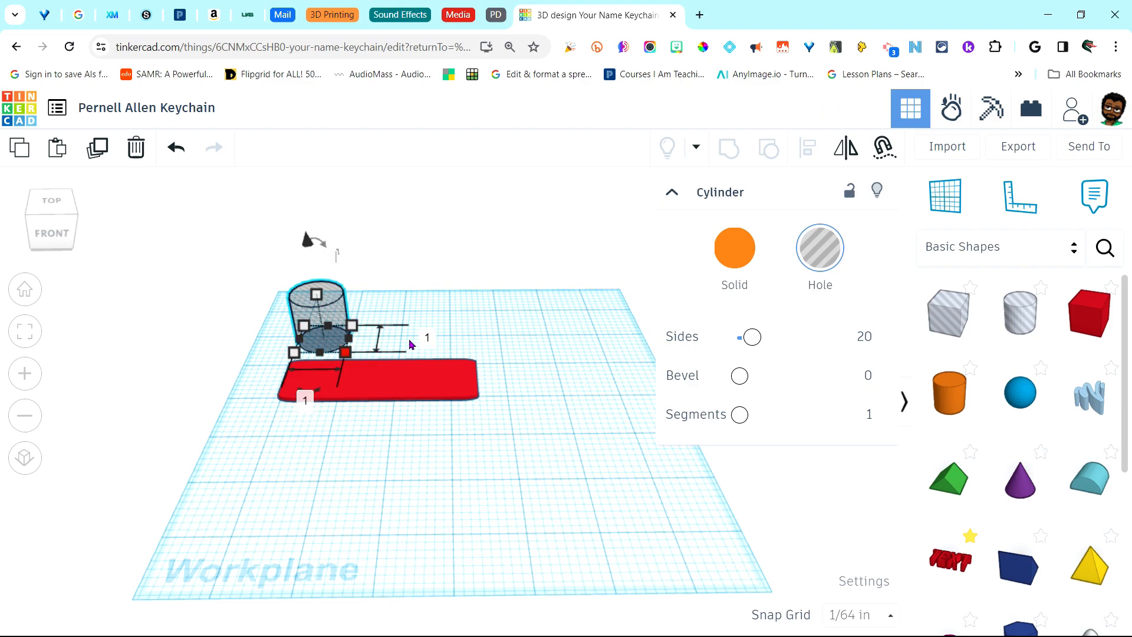
left_click(429, 343)
type("1.")
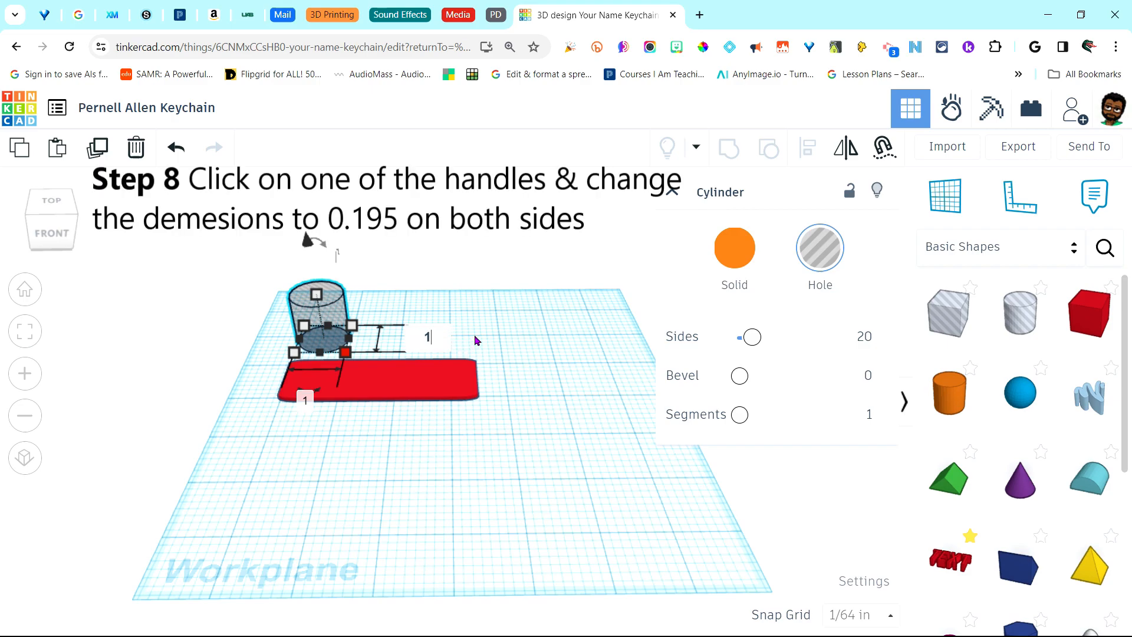
key("BackSpace")
key("BackSpace")
type("0.195")
key("Return")
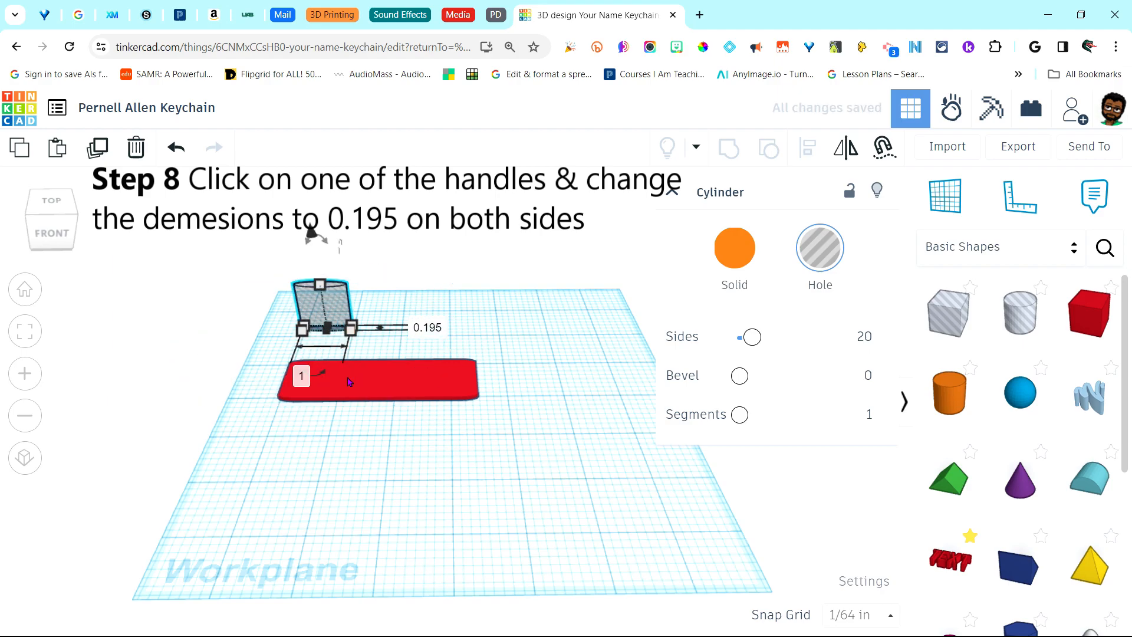
left_click(302, 377)
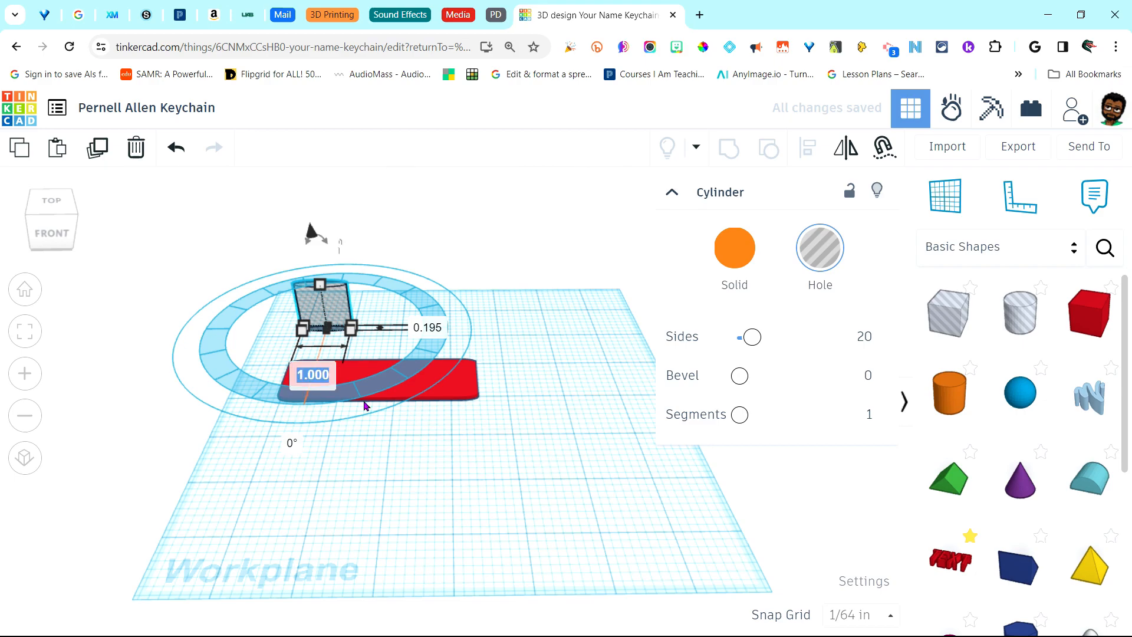
type("0.195")
key("Return")
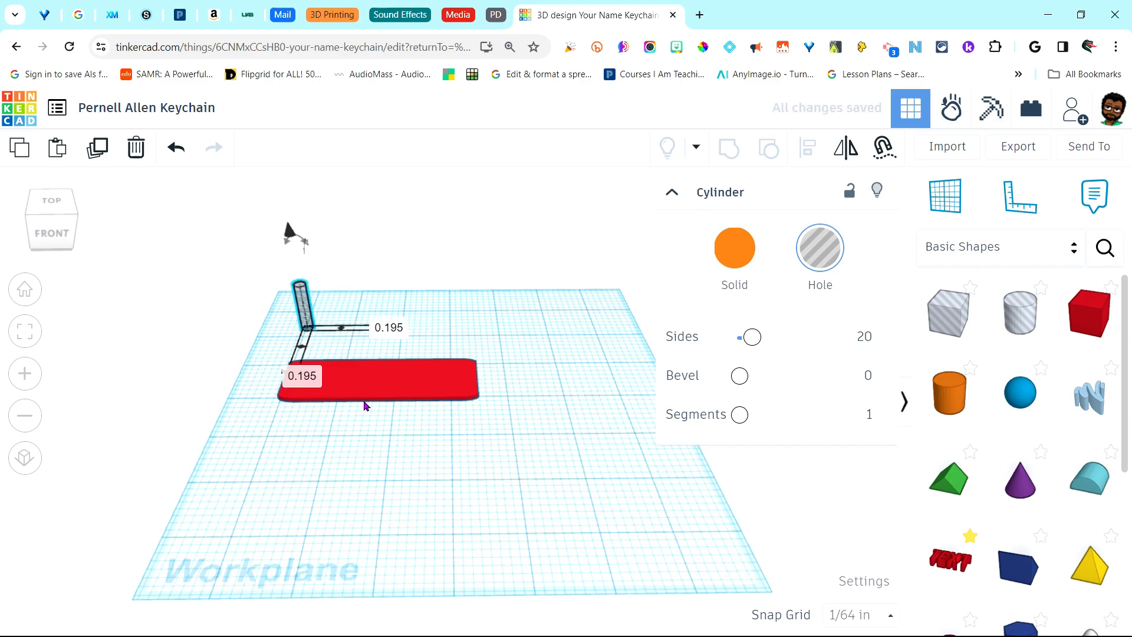
left_click(364, 403)
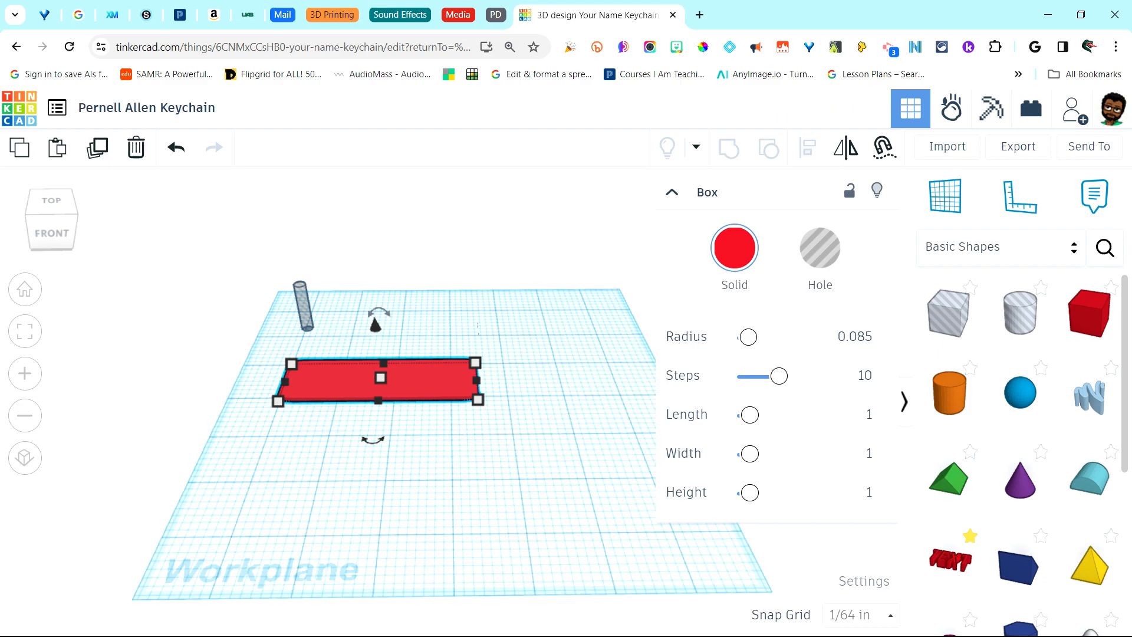
Position the thin cylinder hole over the red tag's left end and check its alignment
left_click_drag(306, 334, 300, 369)
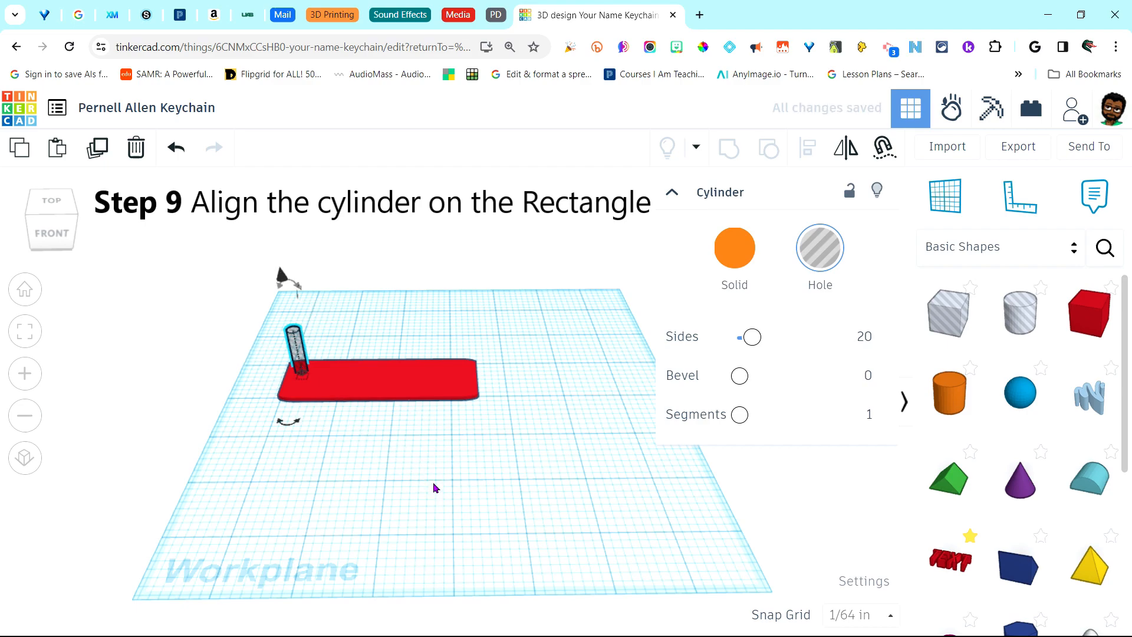
right_click_drag(432, 485, 497, 467)
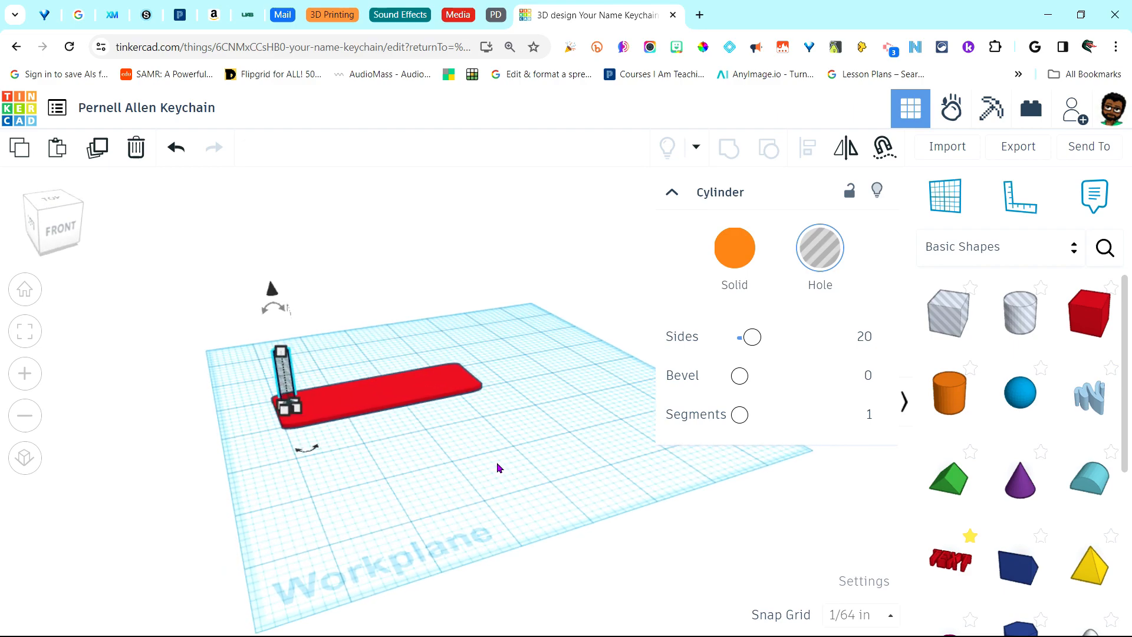
right_click_drag(497, 467, 426, 495)
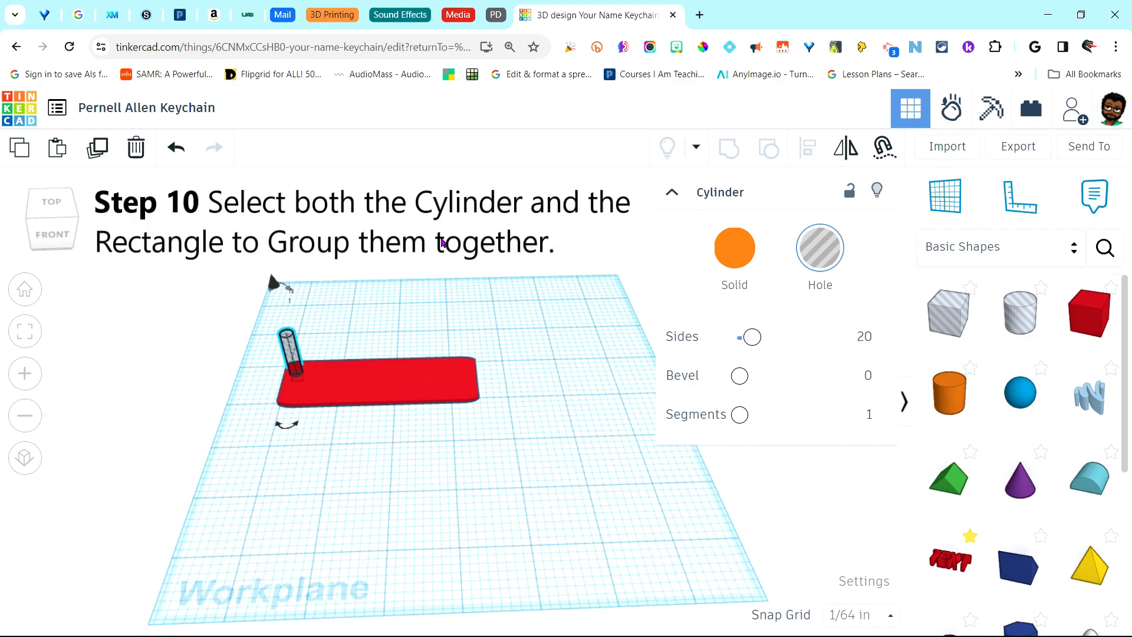
Select the box and cylinder hole together and group them into one tag
left_click_drag(248, 305, 484, 431)
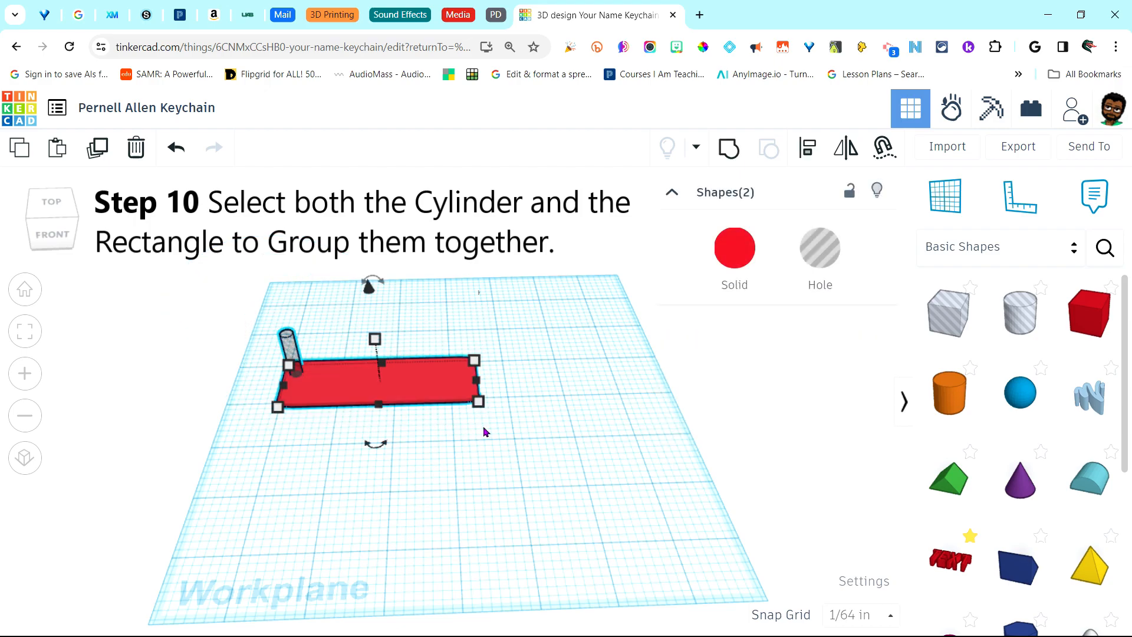
left_click(730, 159)
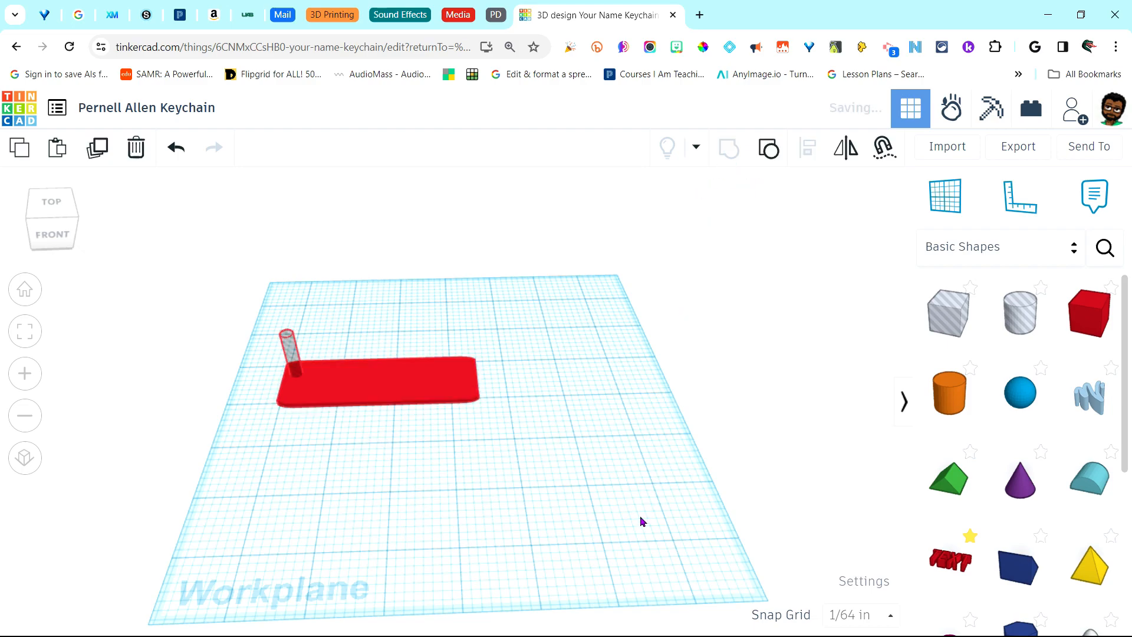
right_click_drag(573, 500, 569, 530)
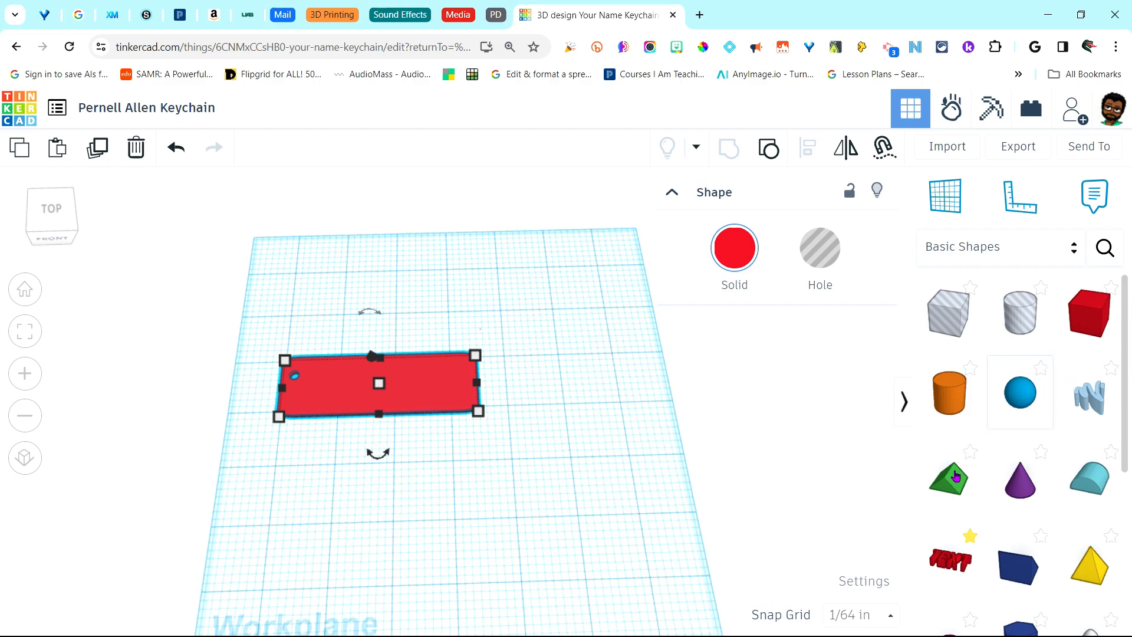
Place a Text shape below the tag and replace 'TEXT' with the maker's surname
left_click_drag(949, 565, 389, 482)
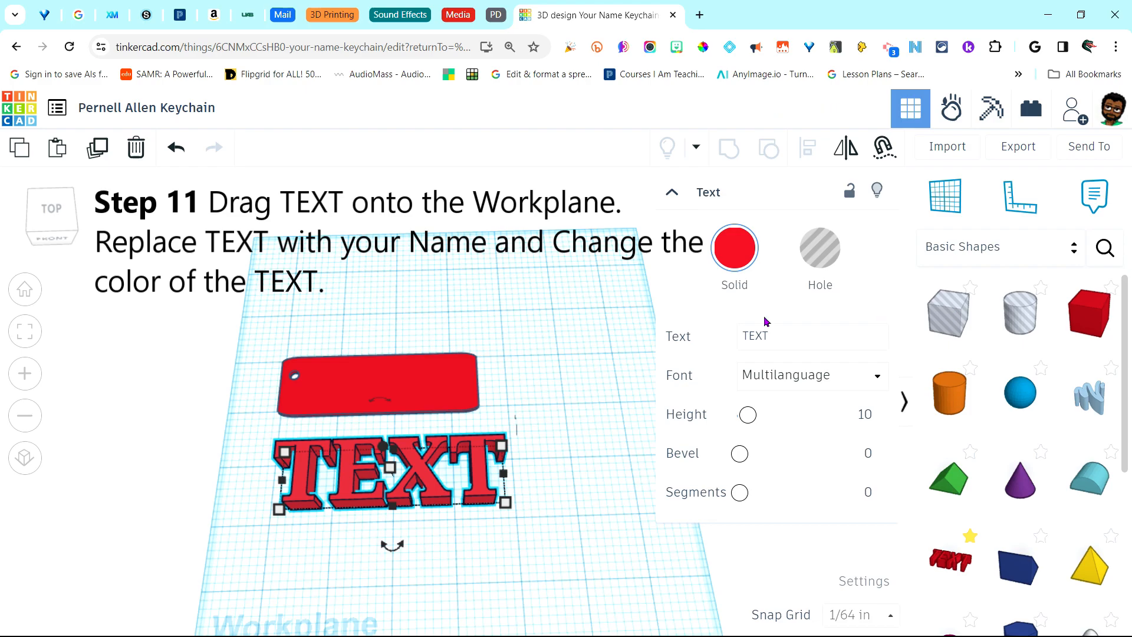
left_click(792, 339)
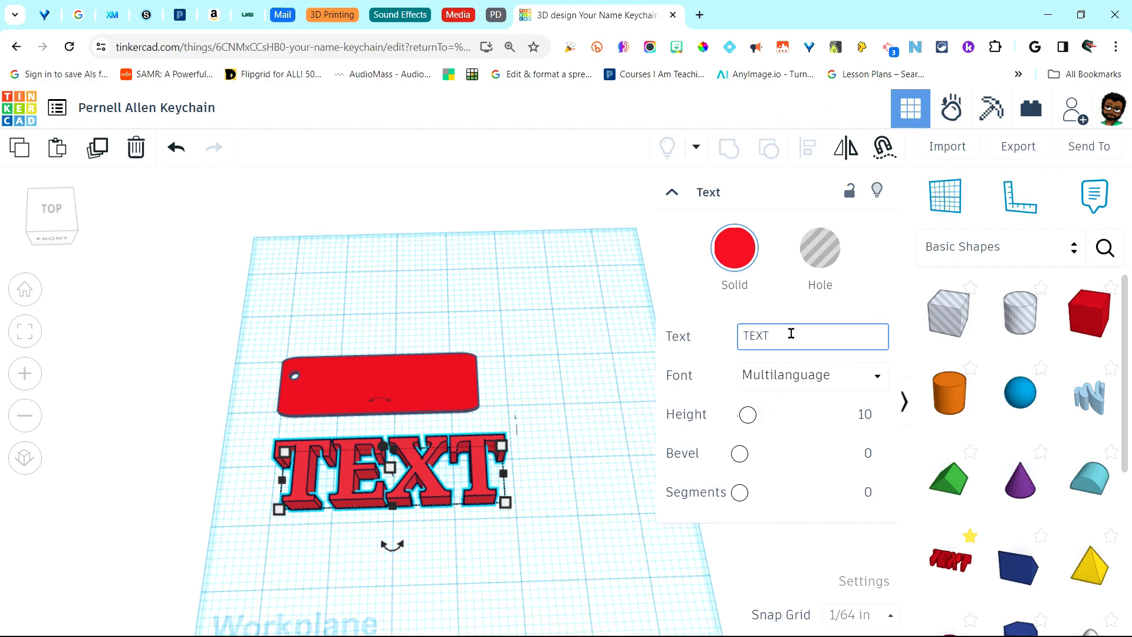
key("BackSpace")
key("BackSpace")
key("BackSpace")
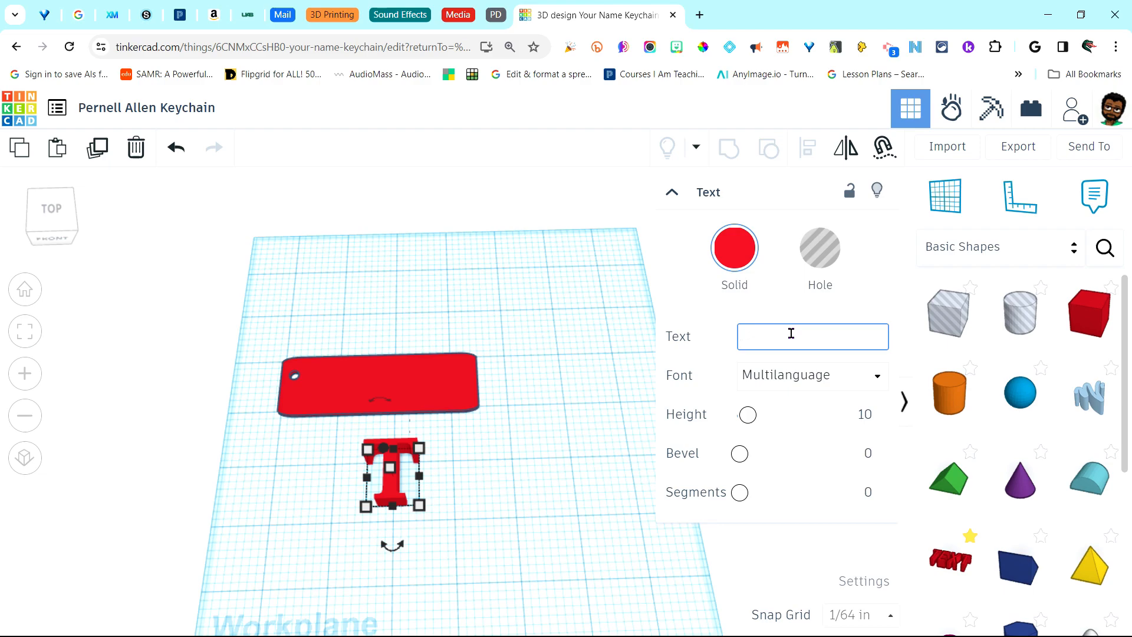
type("AL")
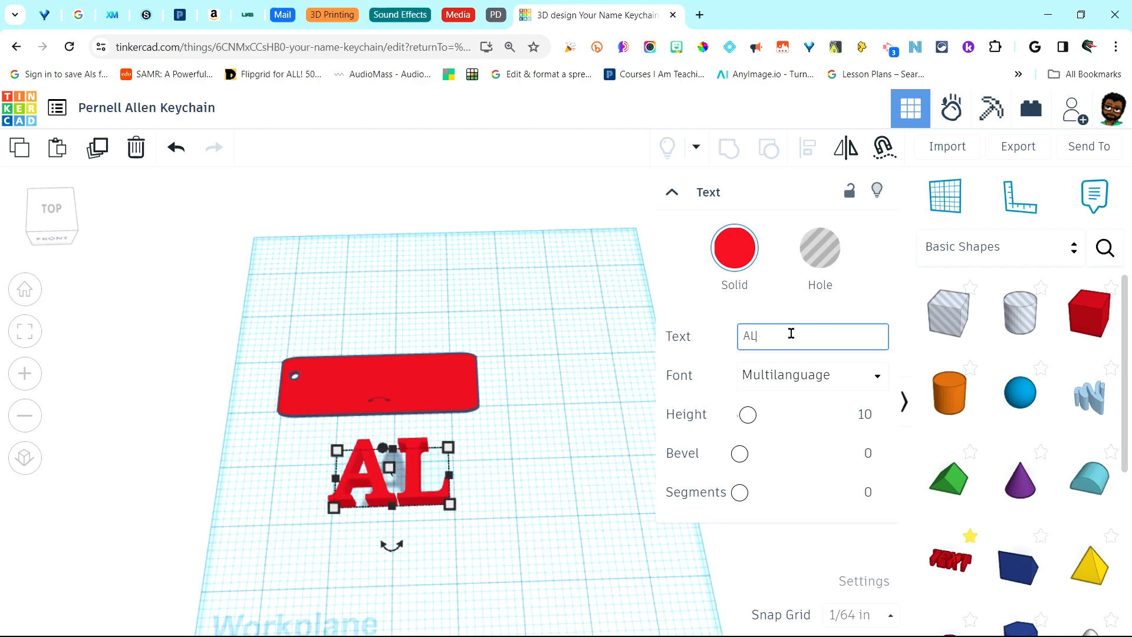
type("LEN")
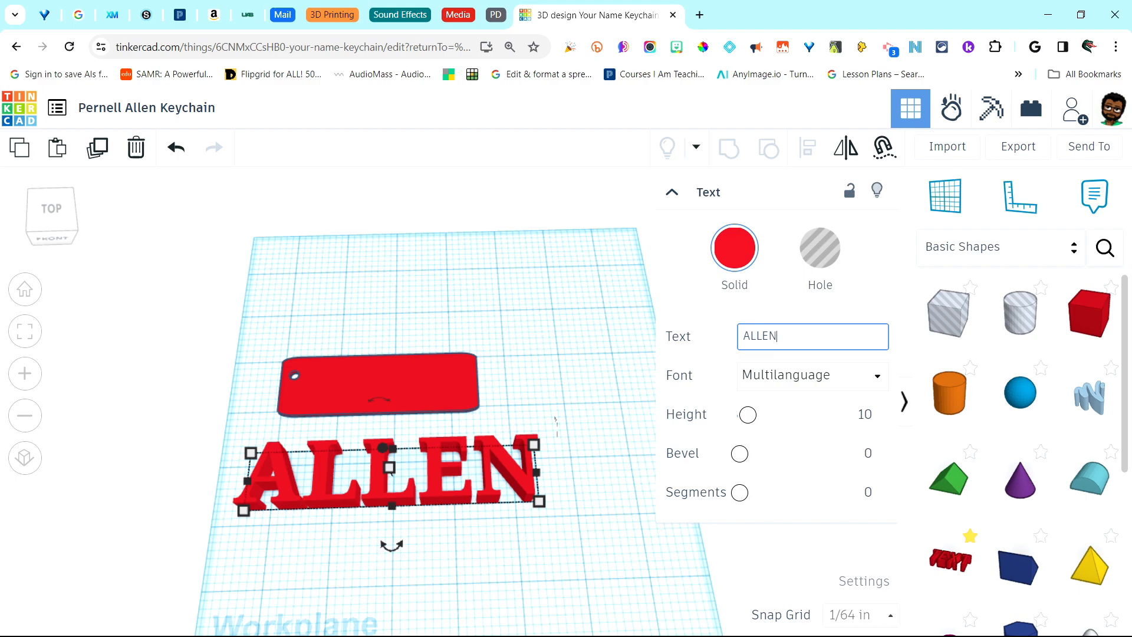
Recolour the name text with the yellow preset from the Solid colour swatch
left_click(736, 260)
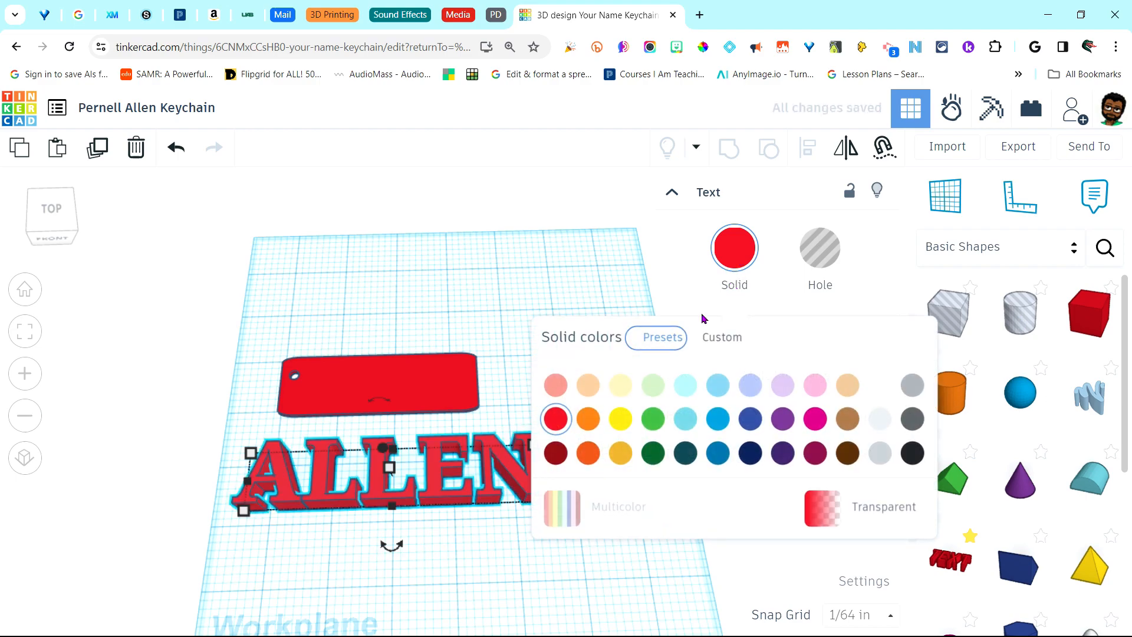
left_click(620, 419)
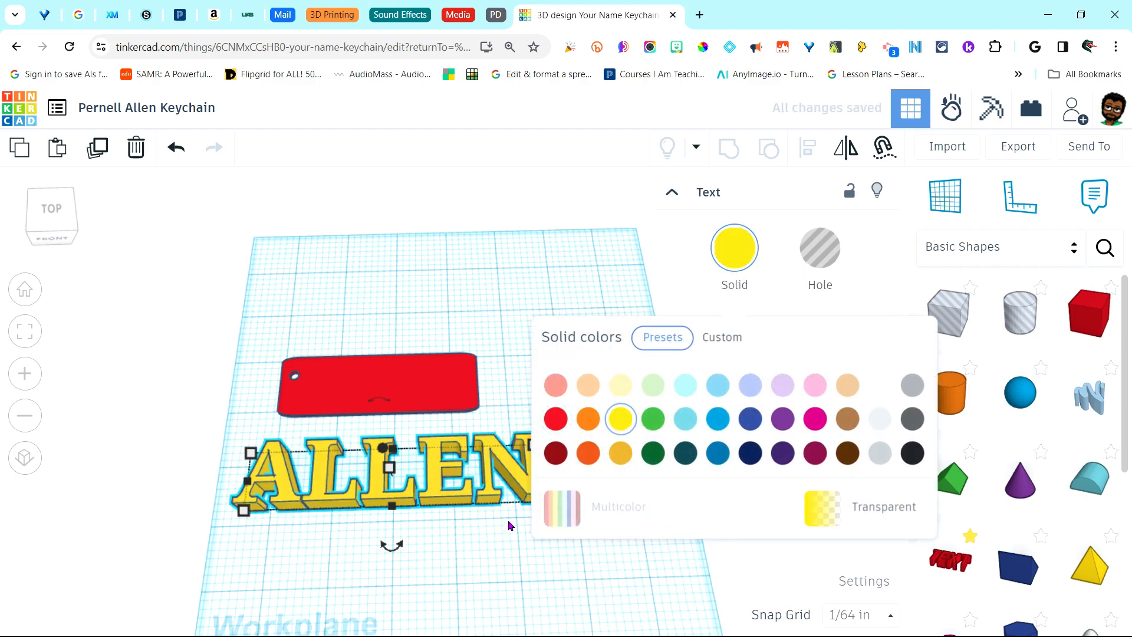
left_click(501, 543)
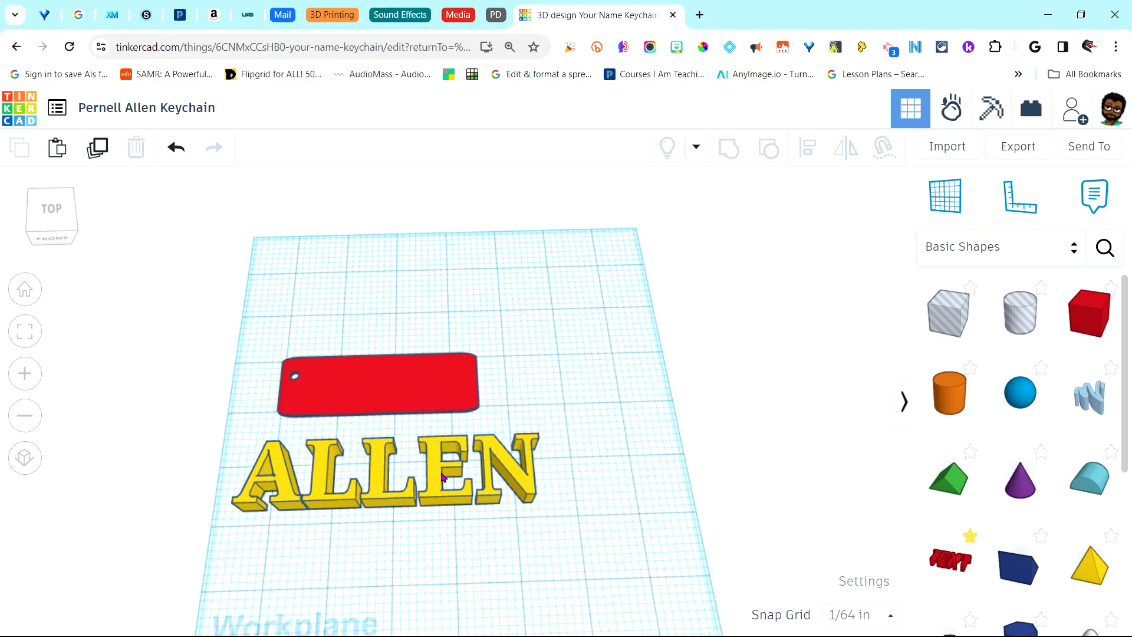
left_click(471, 496)
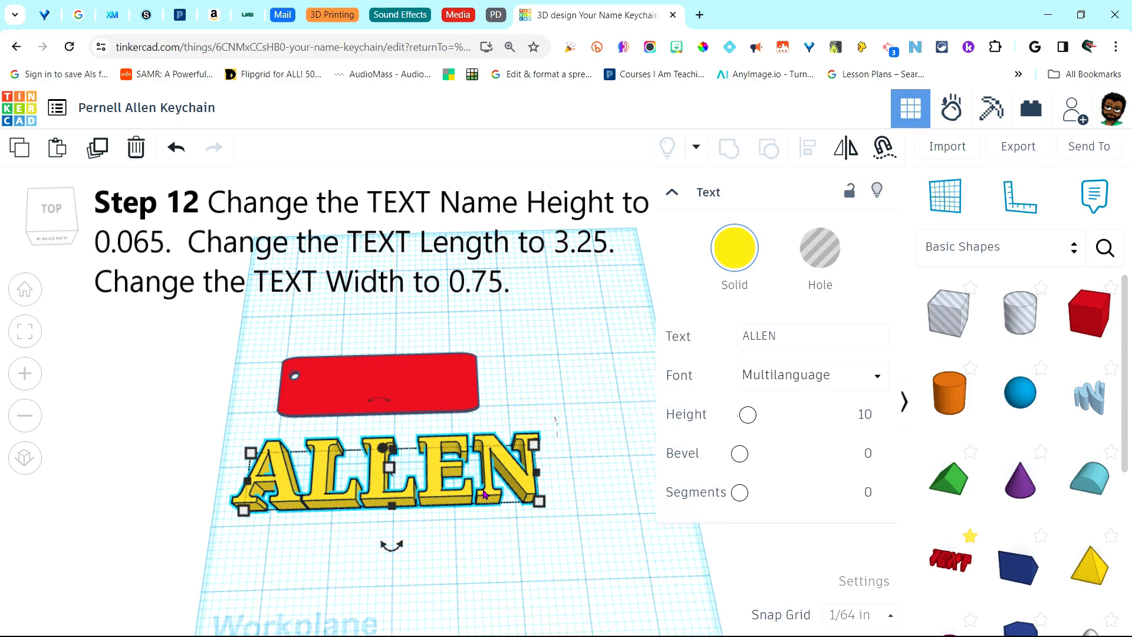
Resize the ALLEN text to 0.065 height, 3.25 length and 0.75 width
mouse_move(389, 469)
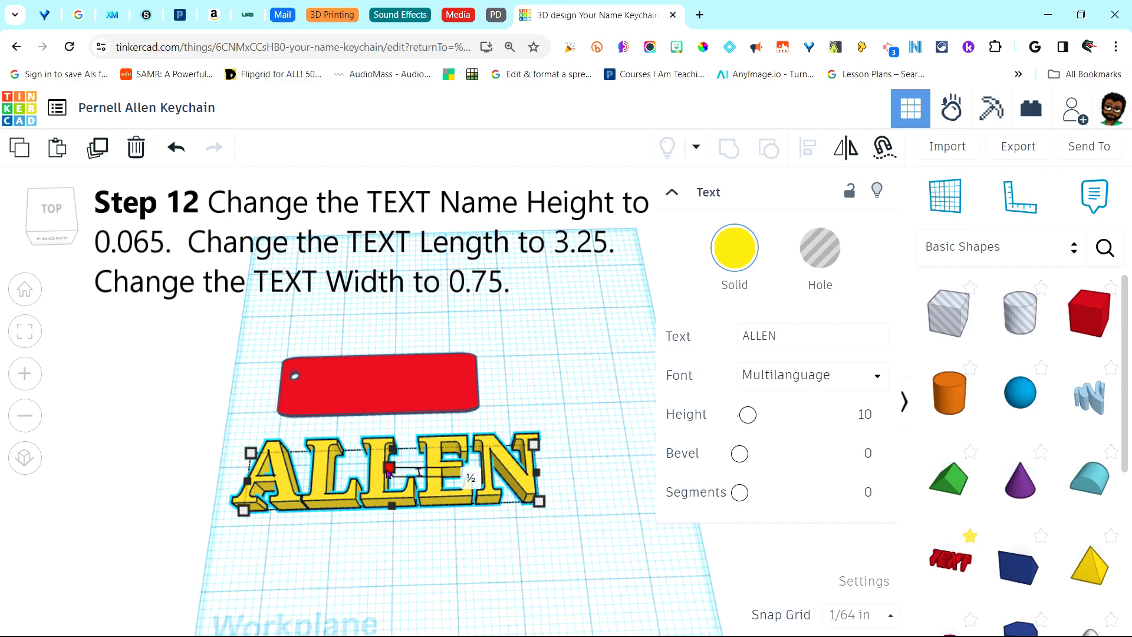
left_click(463, 472)
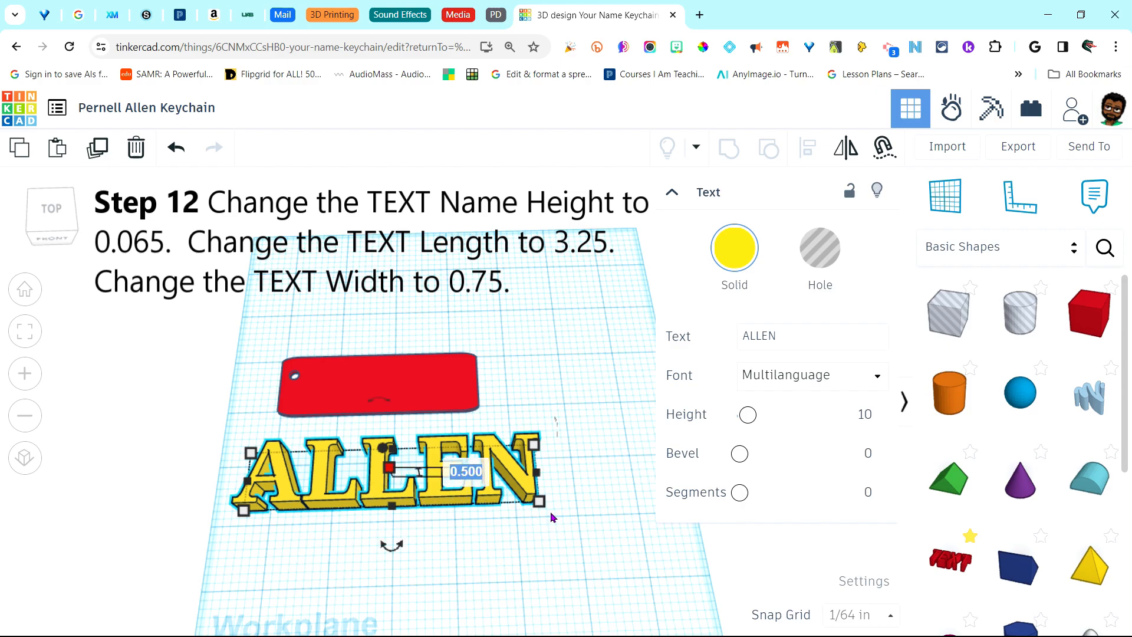
type("0.065")
key("Return")
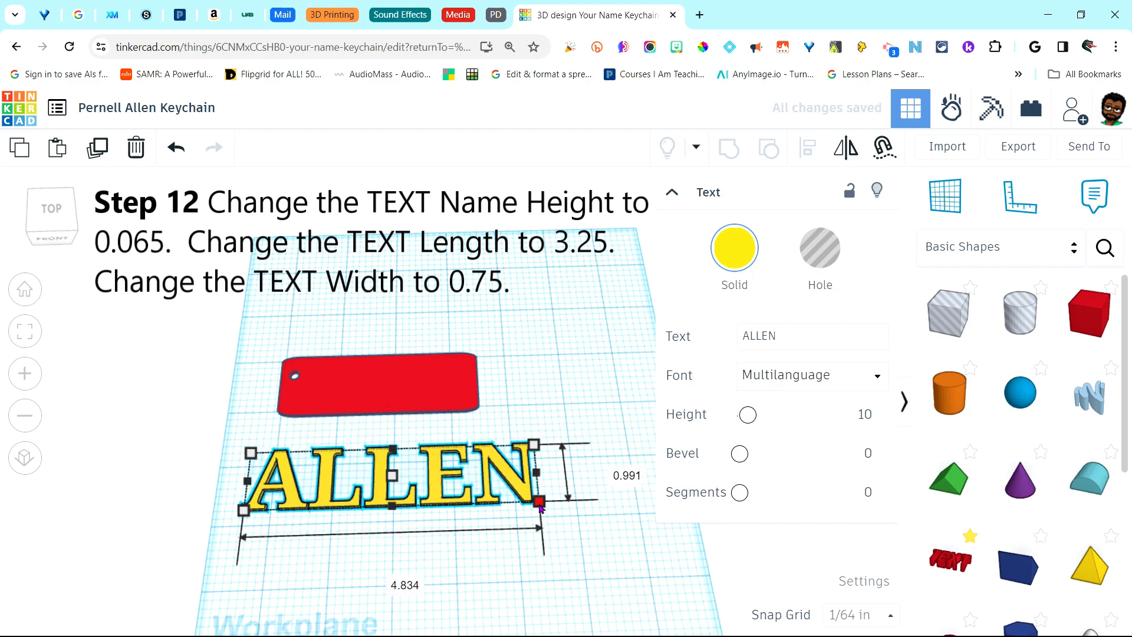
left_click(394, 579)
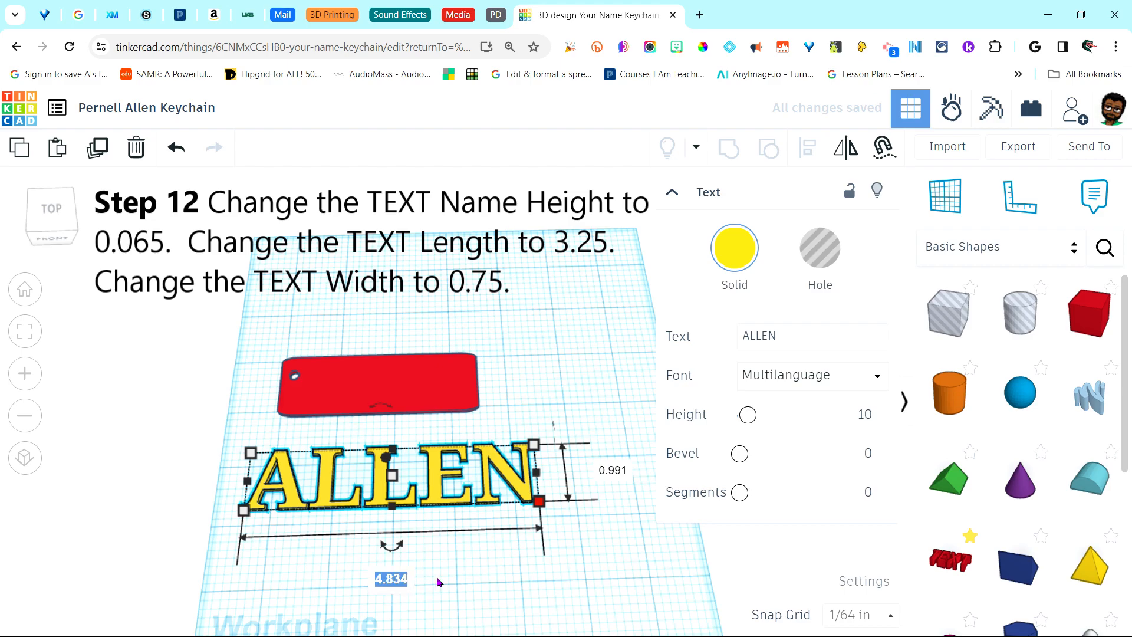
type("3.25")
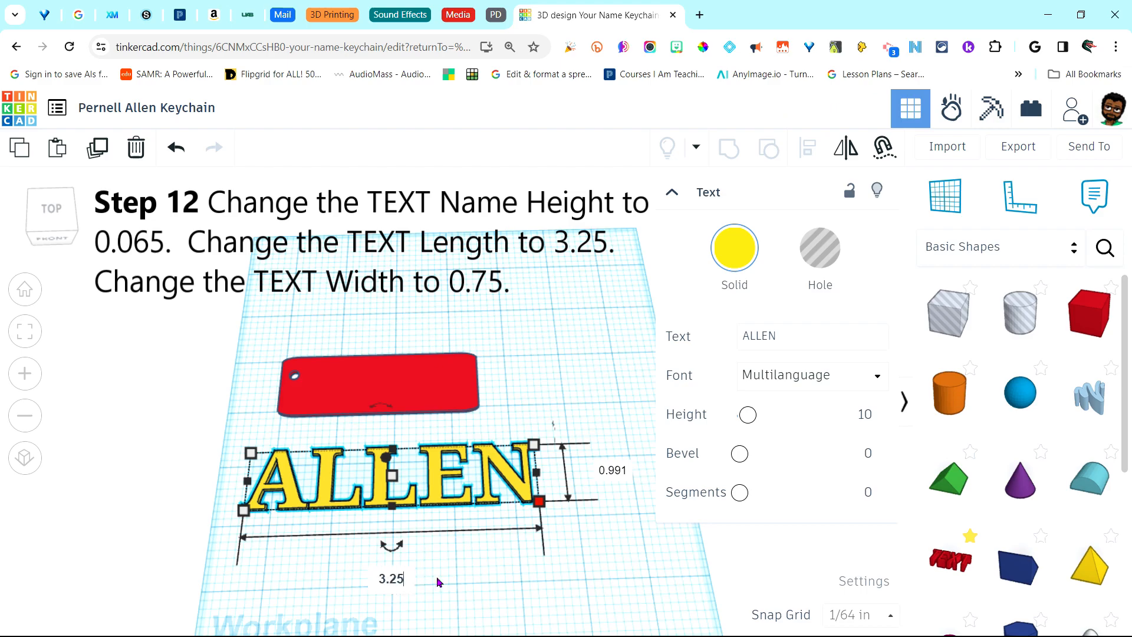
key("Return")
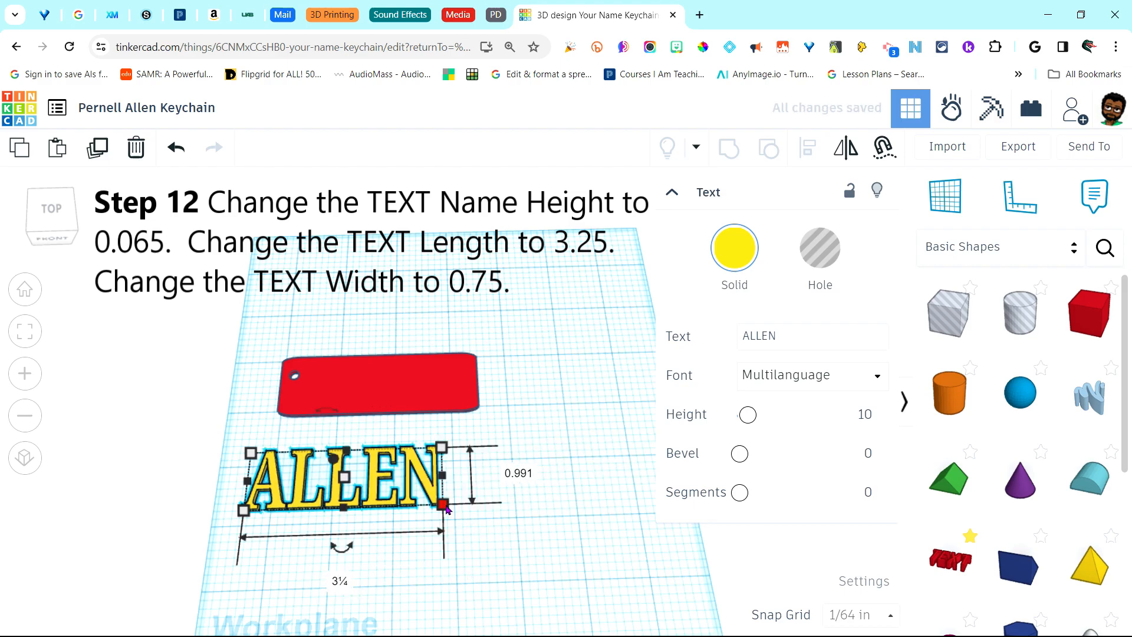
left_click(518, 473)
type("0.")
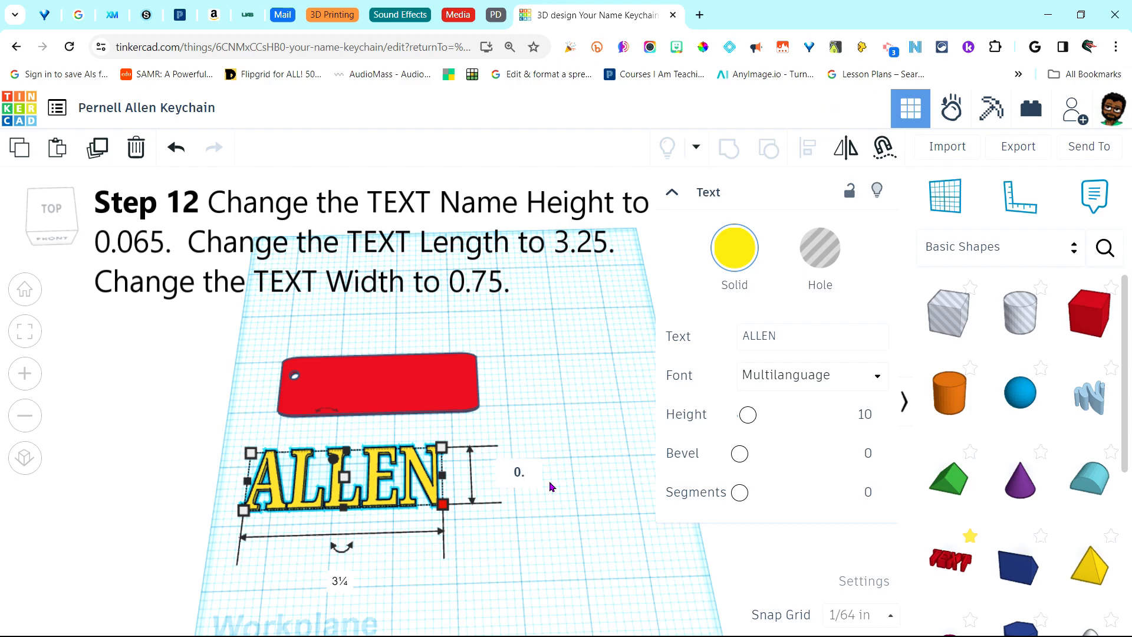
type("75")
key("Return")
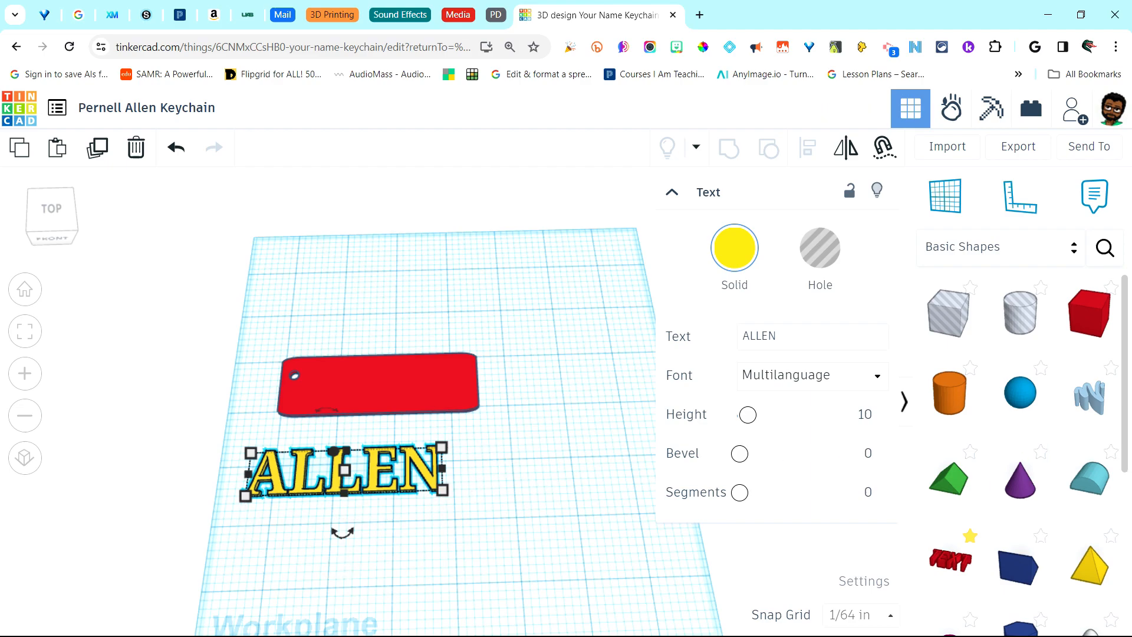
Drag the yellow ALLEN text from below onto the red rectangle tag
left_click(487, 456)
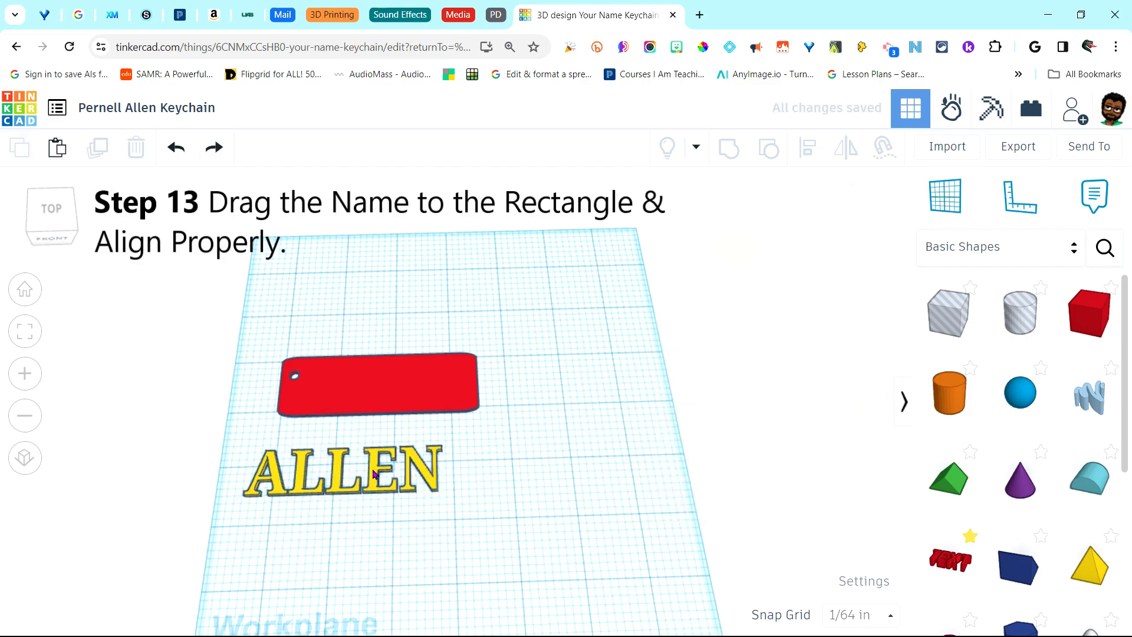
left_click(374, 474)
left_click_drag(373, 474, 411, 387)
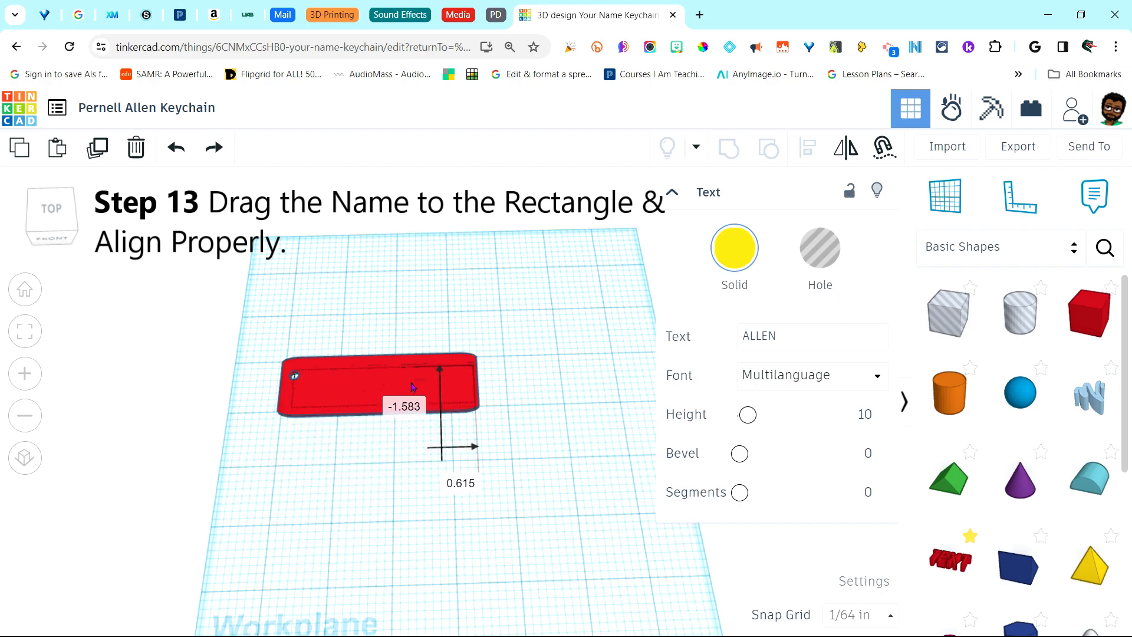
left_click_drag(411, 387, 411, 385)
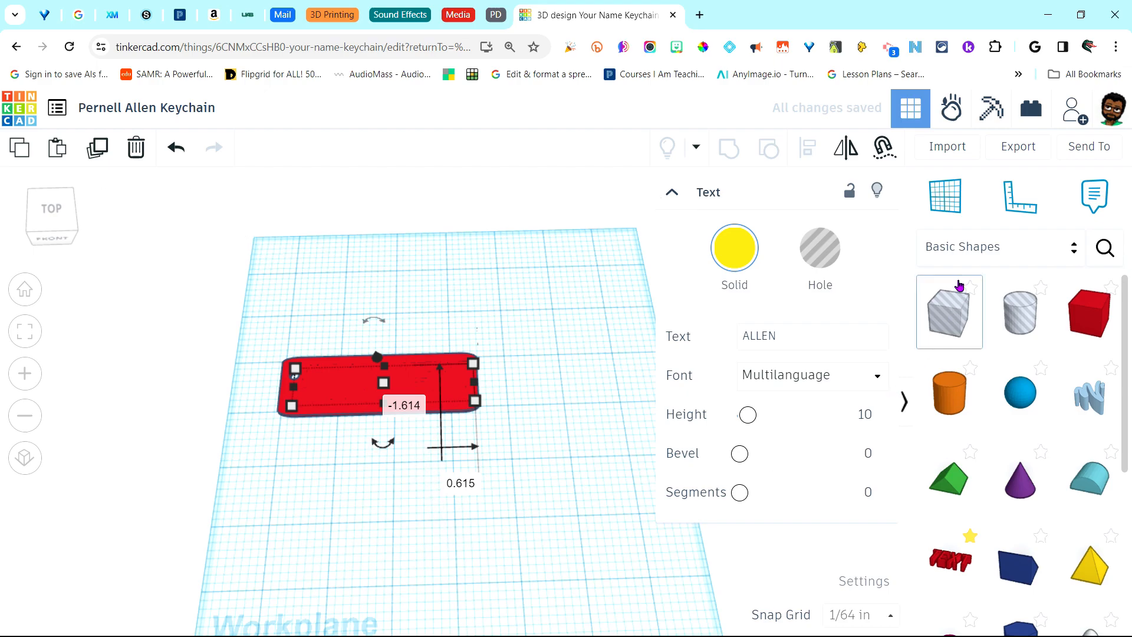
left_click(945, 196)
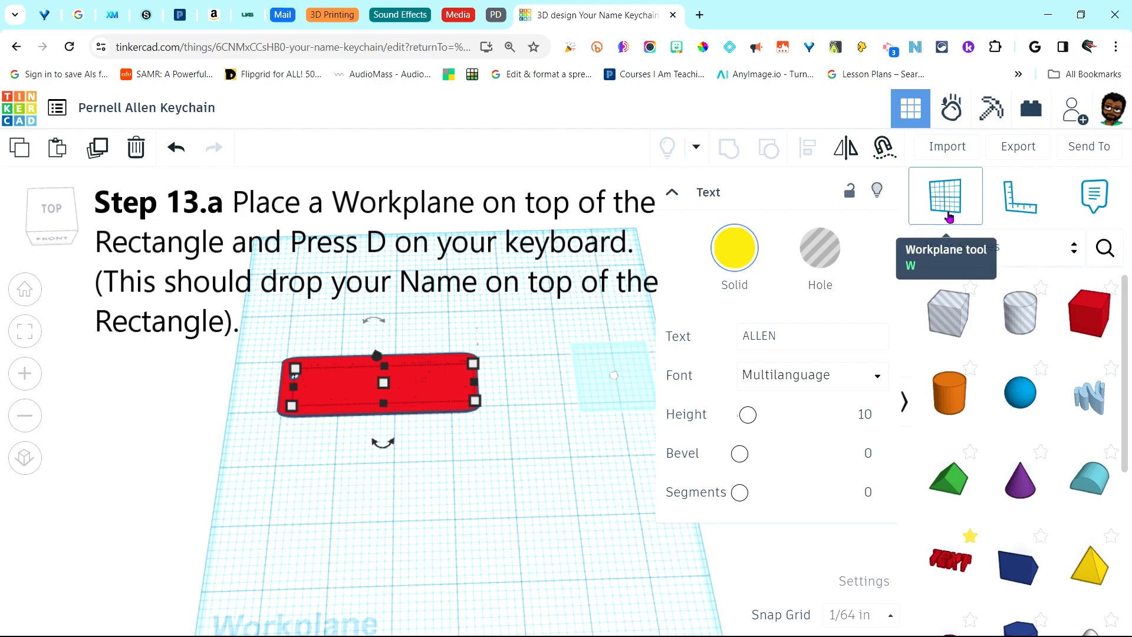
Put a workplane on the tag's top face and drop the ALLEN text onto it
left_click(386, 388)
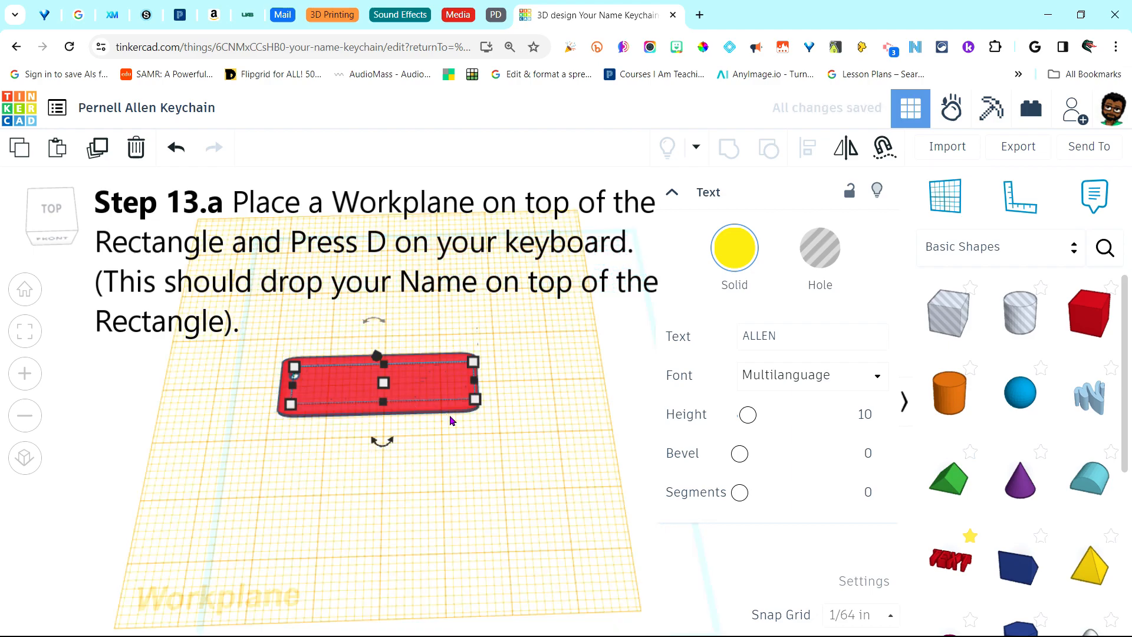
key("d")
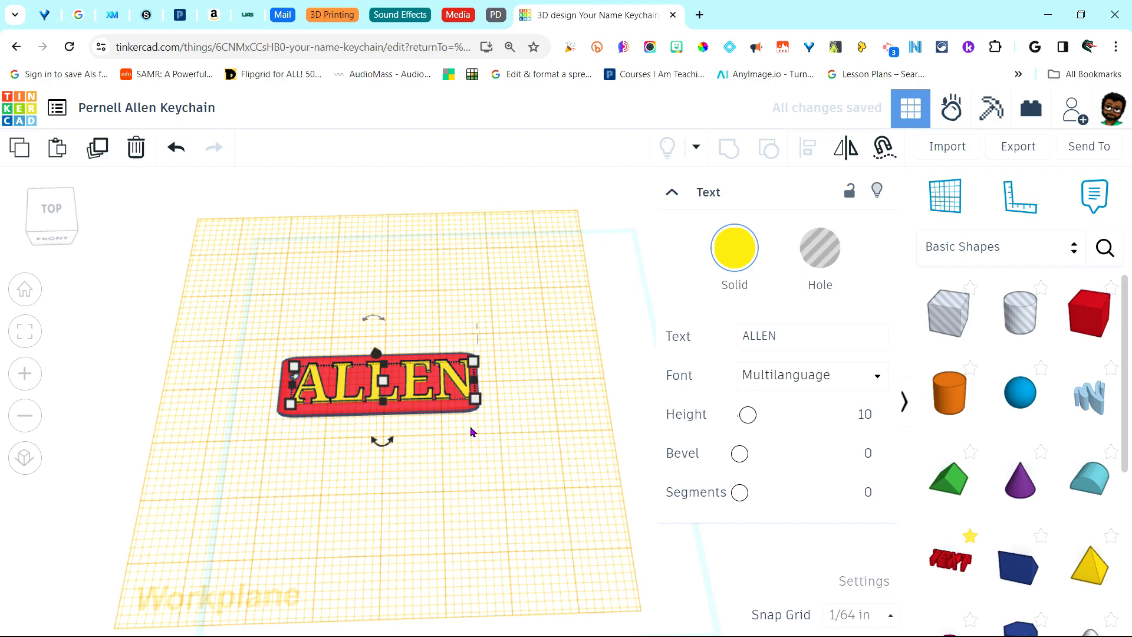
left_click(948, 213)
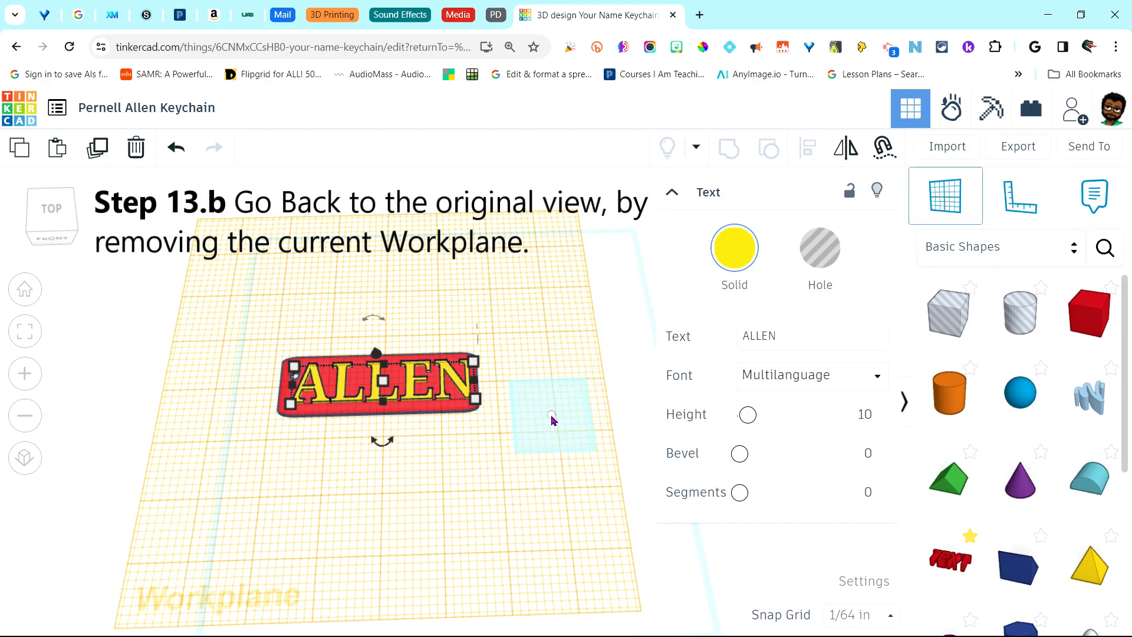
Restore the default workplane and align the ALLEN text with the red tag
left_click(552, 418)
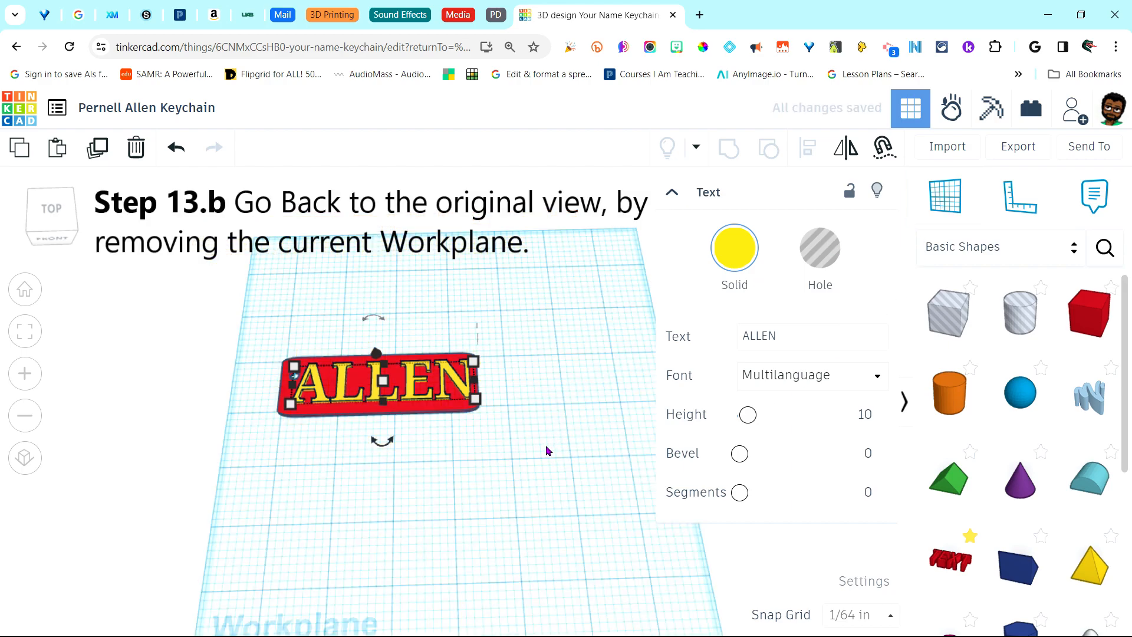
left_click(521, 497)
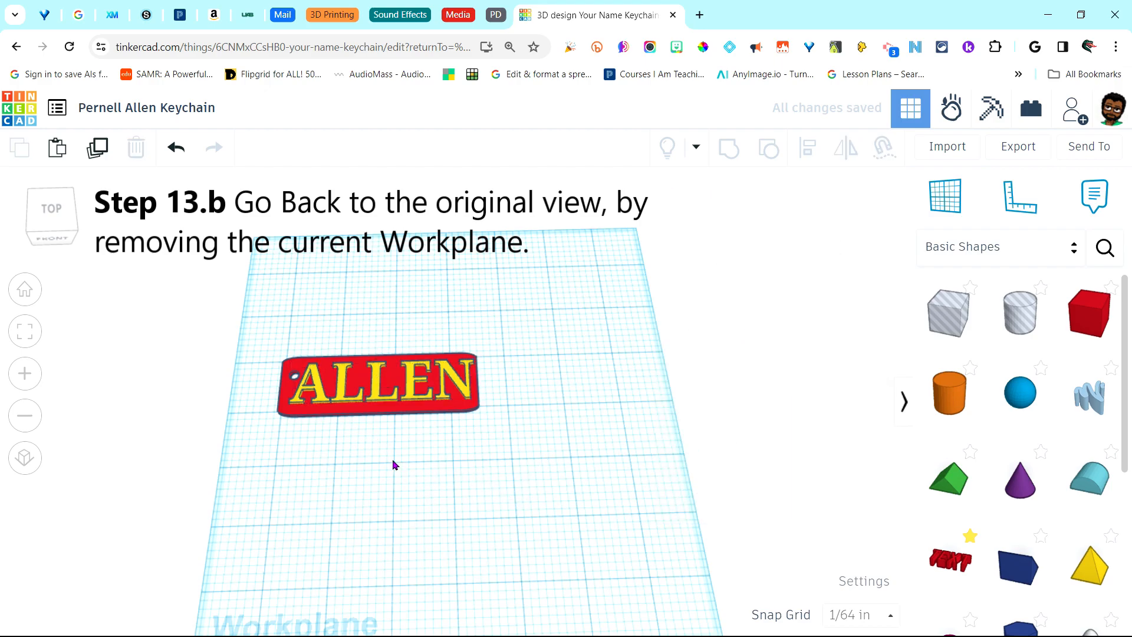
left_click_drag(272, 345, 480, 433)
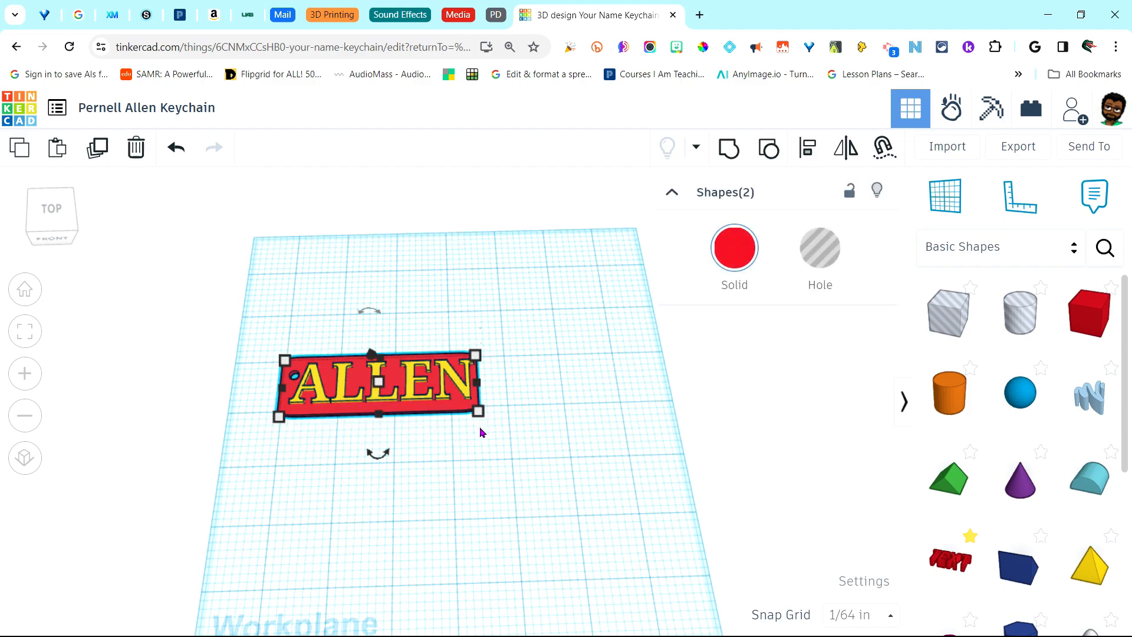
left_click(808, 149)
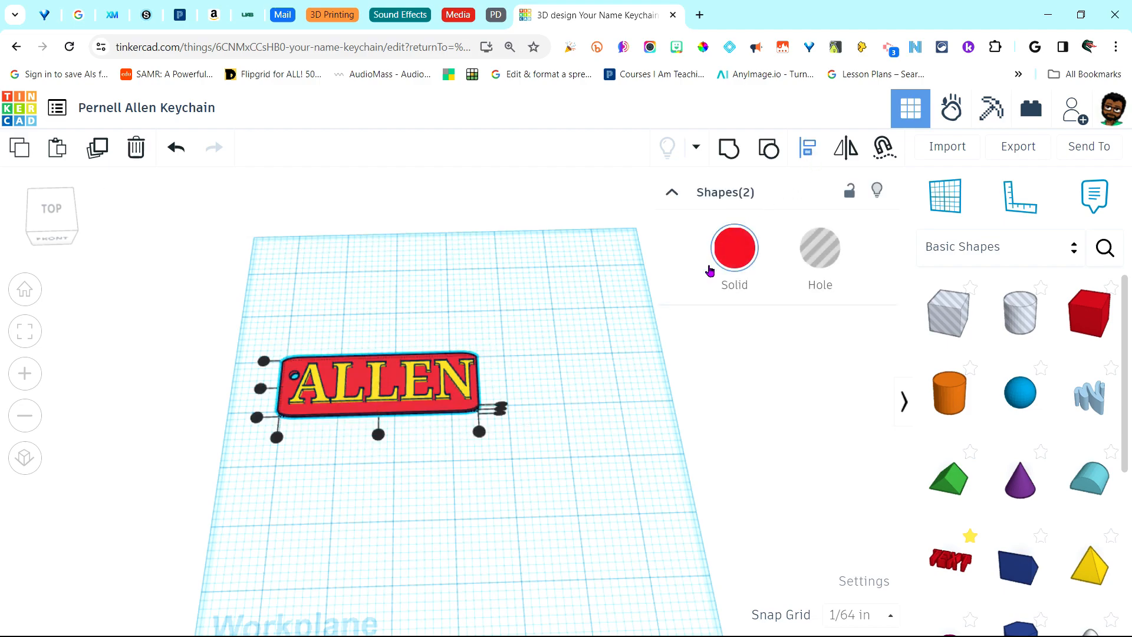
left_click(260, 390)
left_click(389, 494)
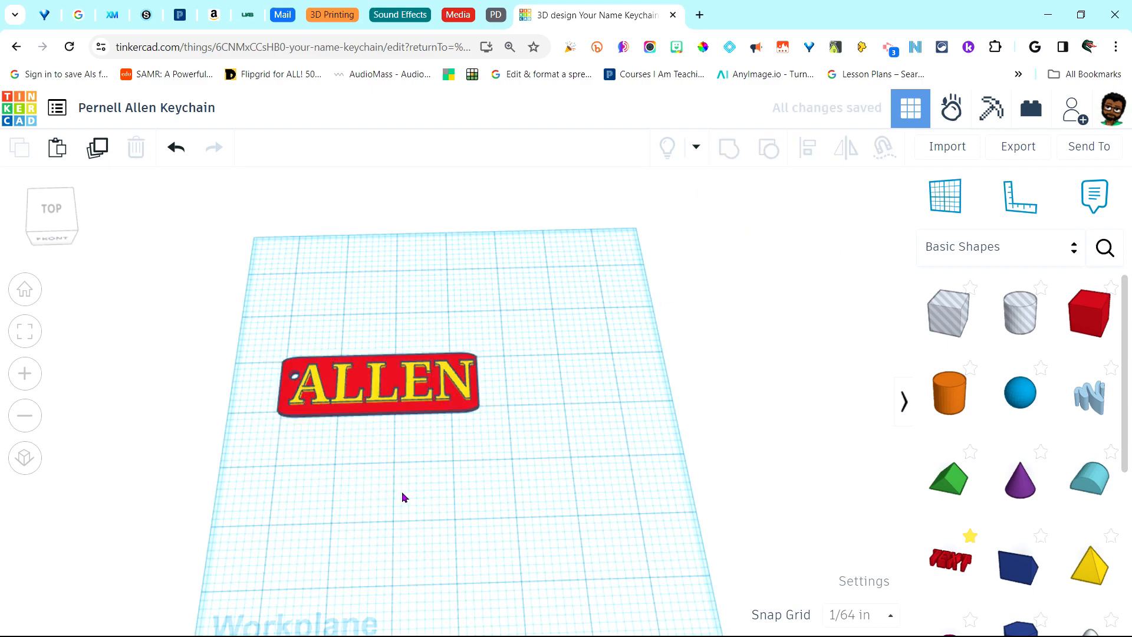
right_click_drag(394, 493, 413, 444)
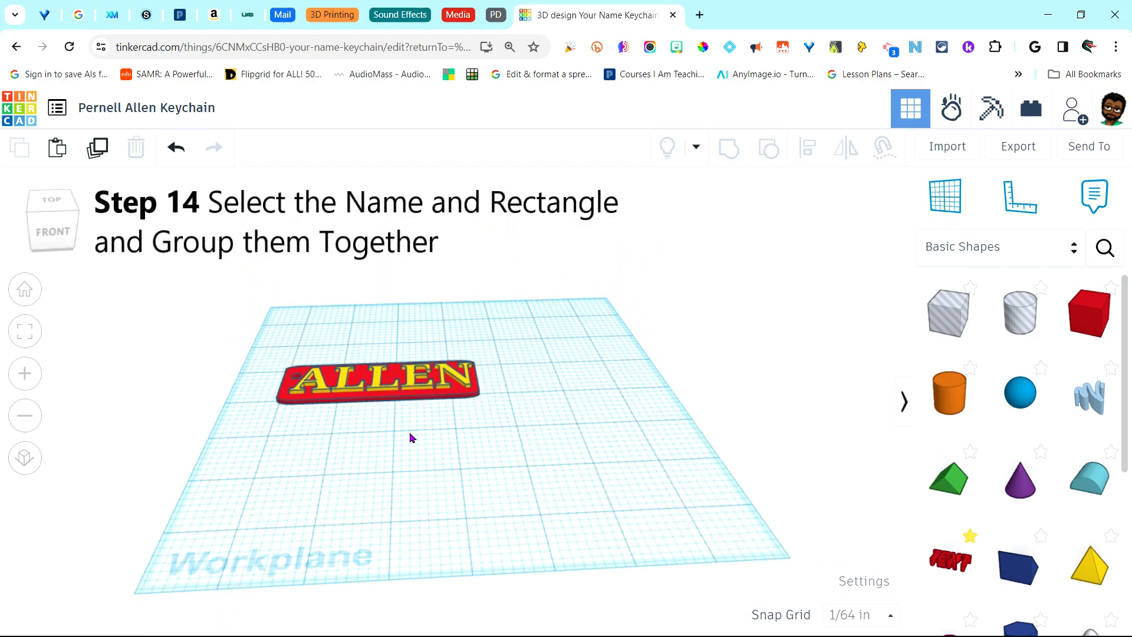
Group the ALLEN text with the red tag and set the group to Multicolor
left_click_drag(278, 350, 480, 413)
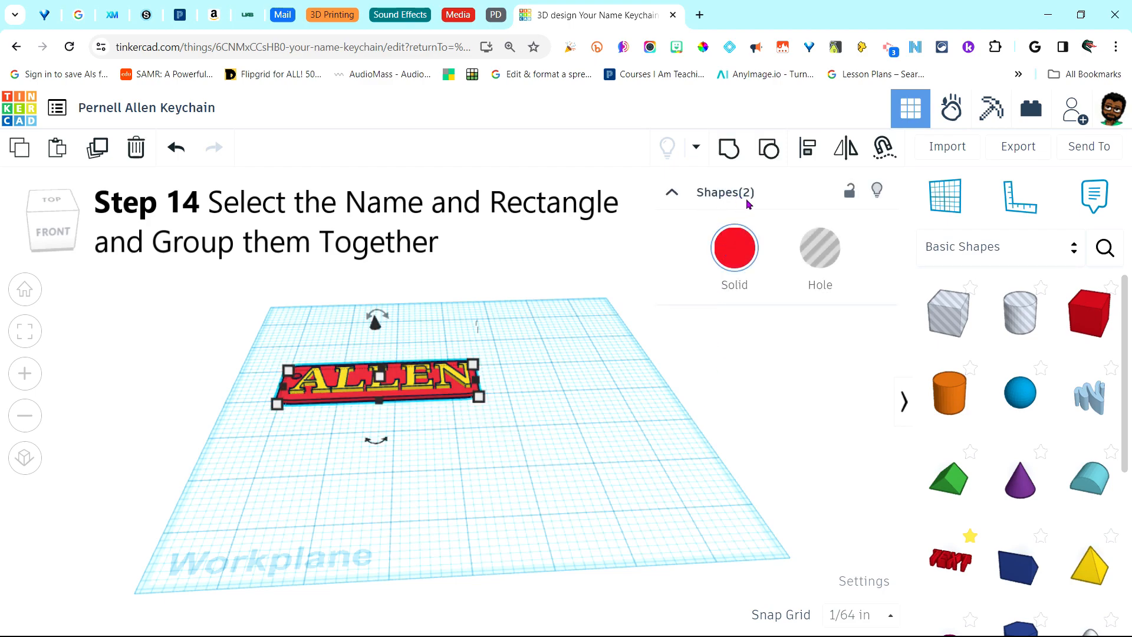
left_click(729, 152)
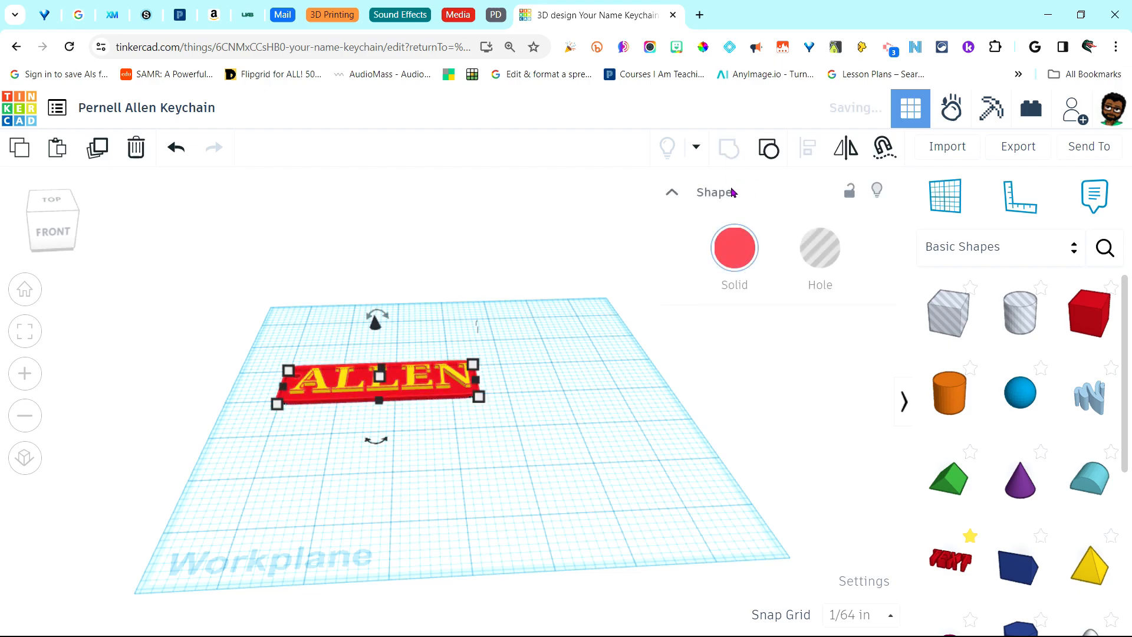
left_click(737, 268)
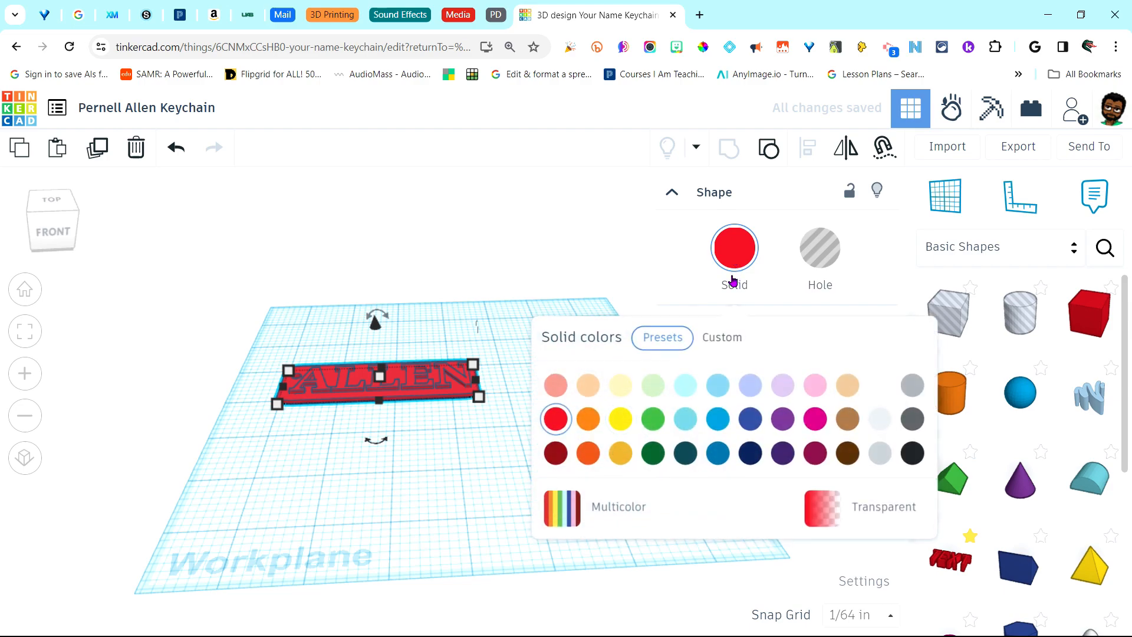
left_click(567, 523)
right_click_drag(433, 489, 423, 556)
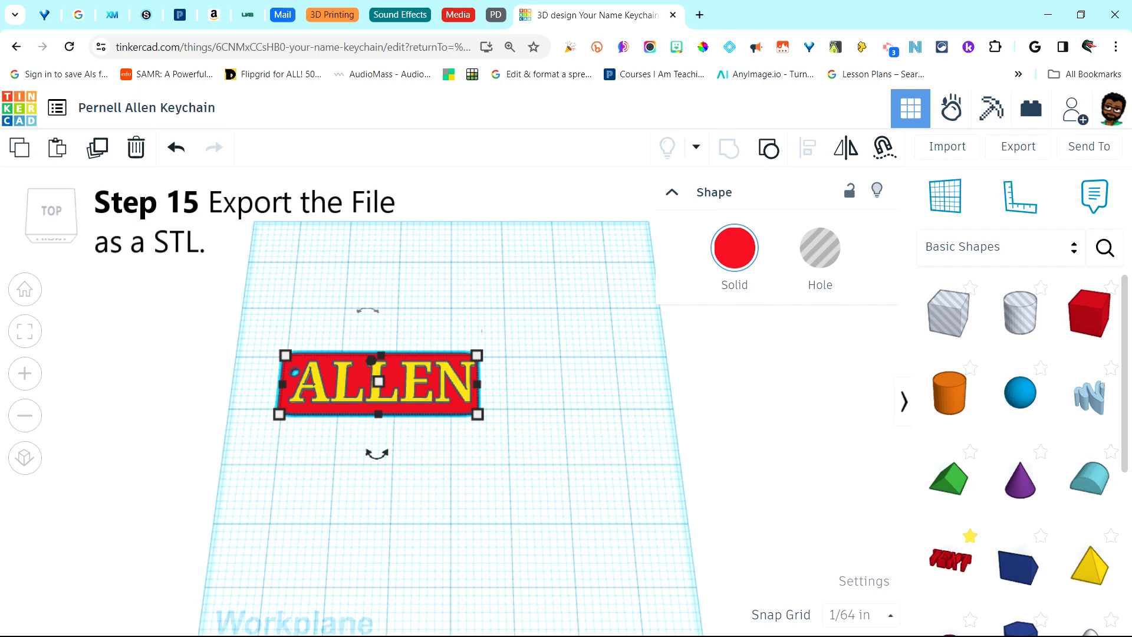
Export the grouped keychain as an .STL file for 3D printing
left_click(1014, 153)
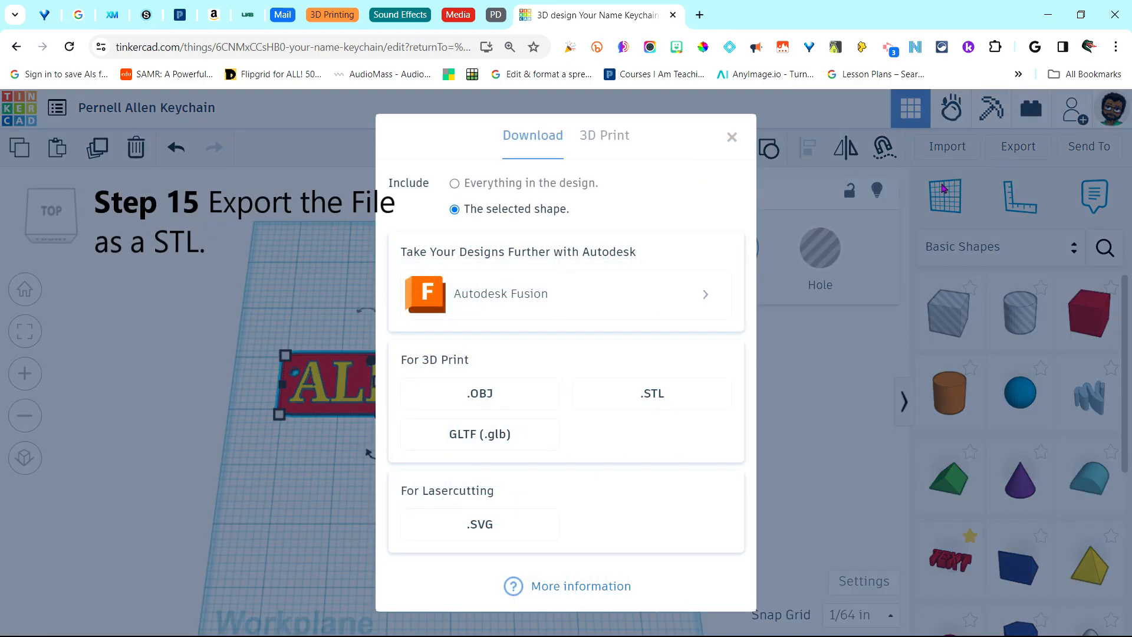
left_click(675, 403)
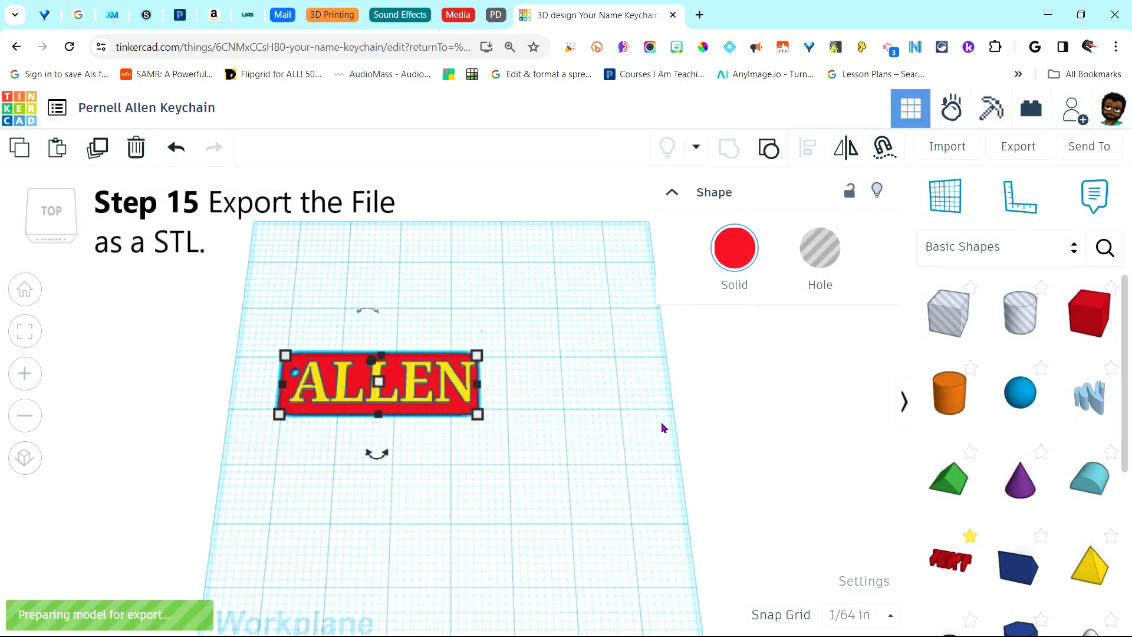